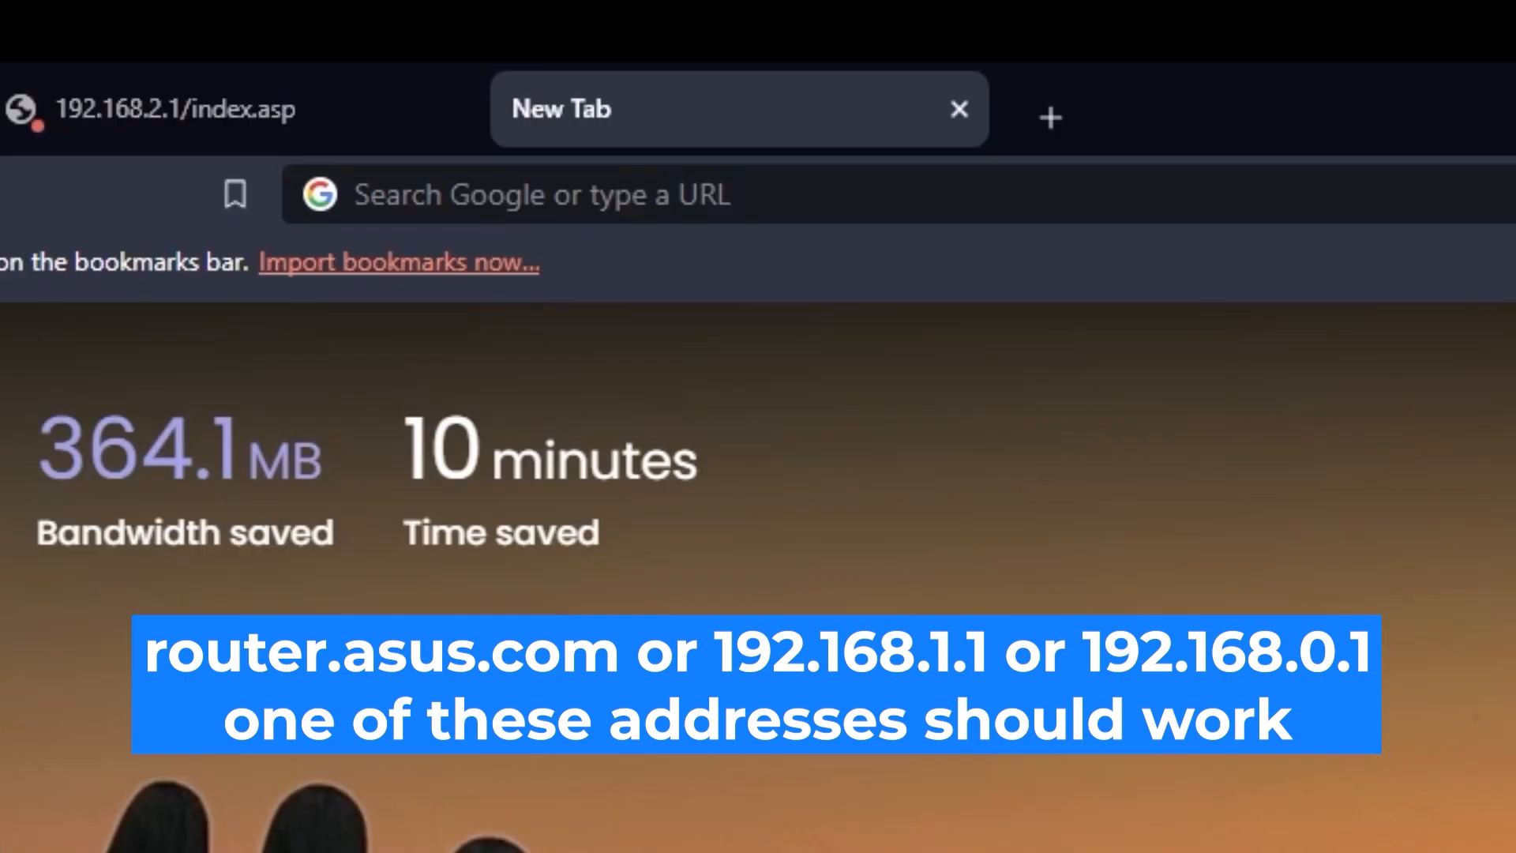
# Load the router page at 192.168.2.1 in Brave
pyautogui.click(1224, 93)
pyautogui.write('1')
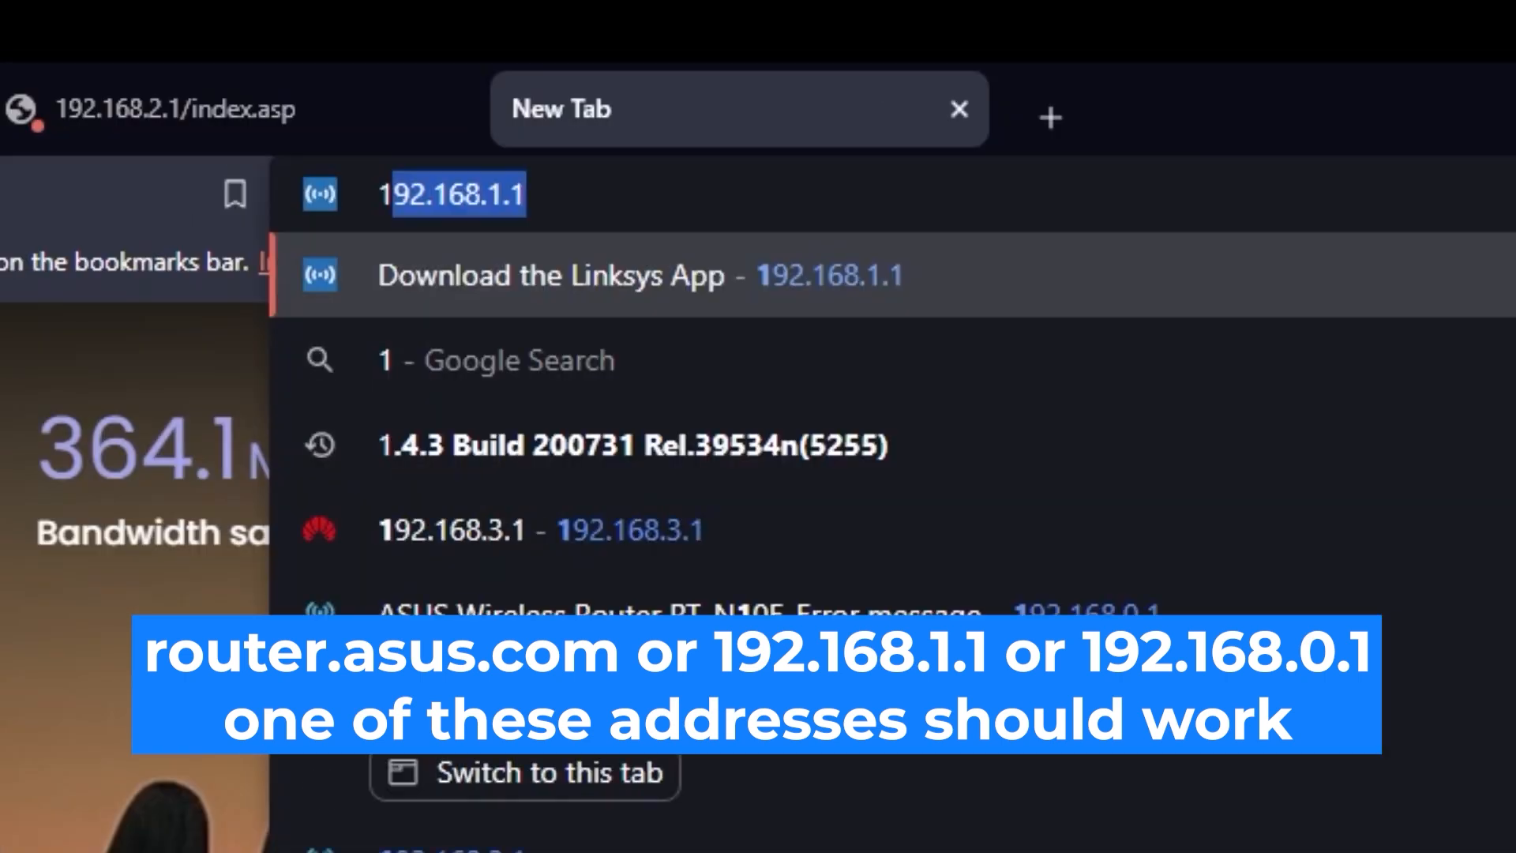
pyautogui.write('92.168.')
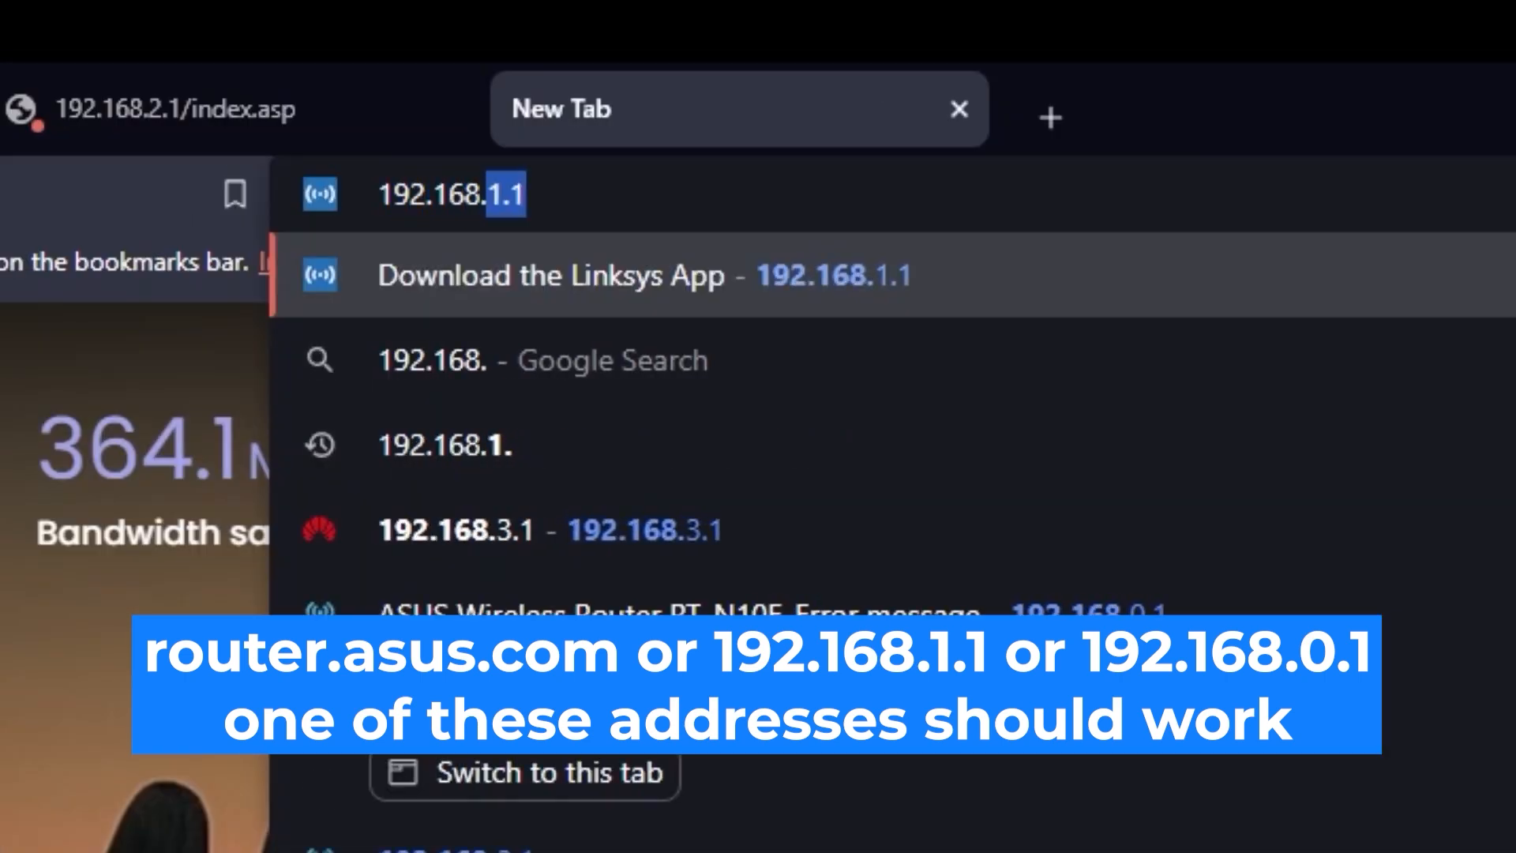
pyautogui.write('2.1')
pyautogui.press('Return')
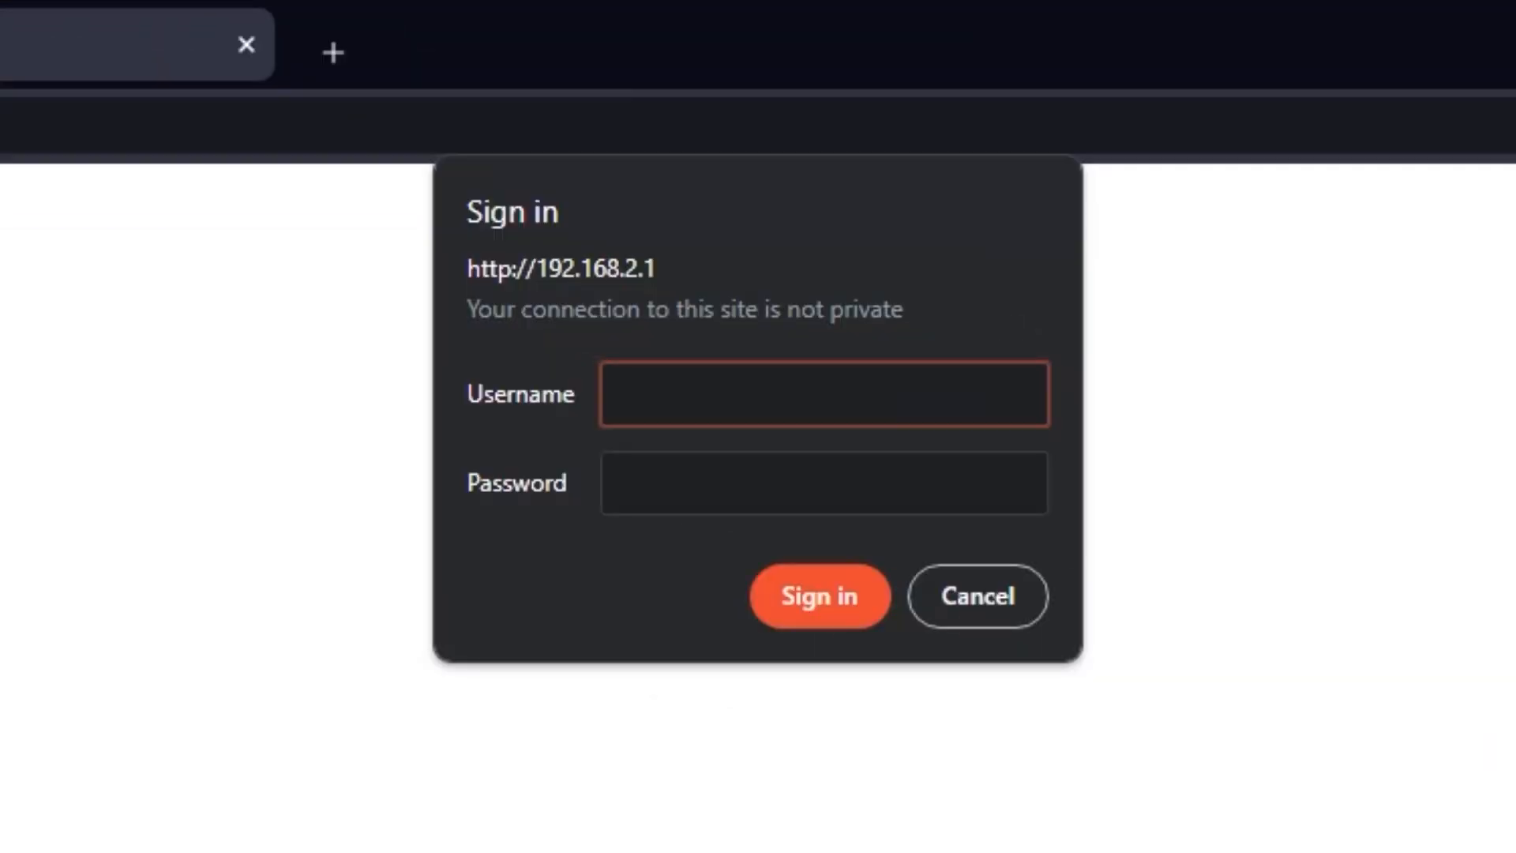
# Try signing in as admin with the default password, then retry with a different password
pyautogui.write('admin')
pyautogui.click(931, 471)
pyautogui.write('•••••••••')
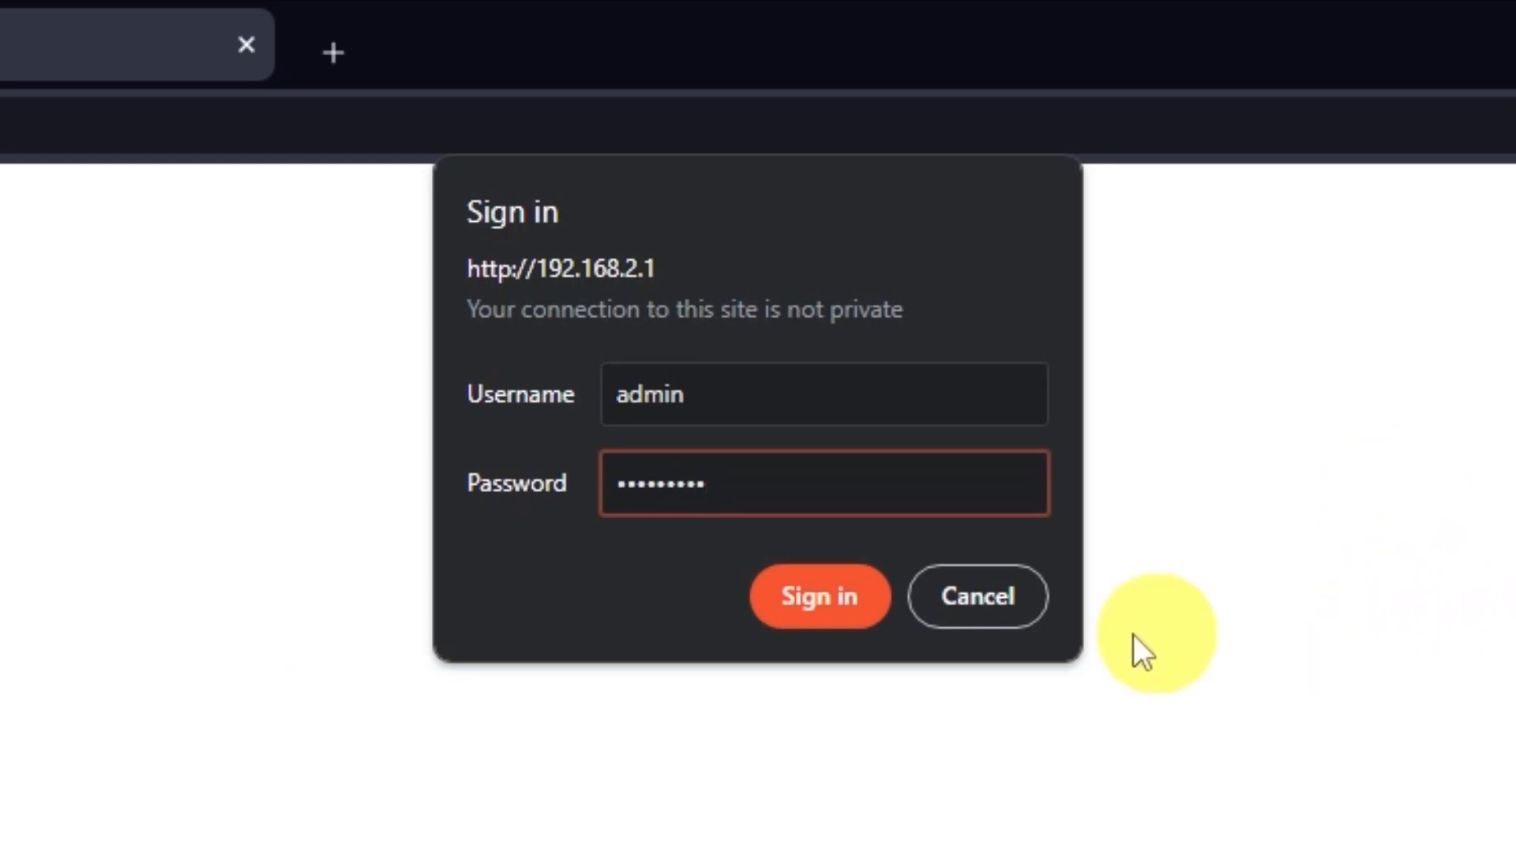
pyautogui.click(836, 612)
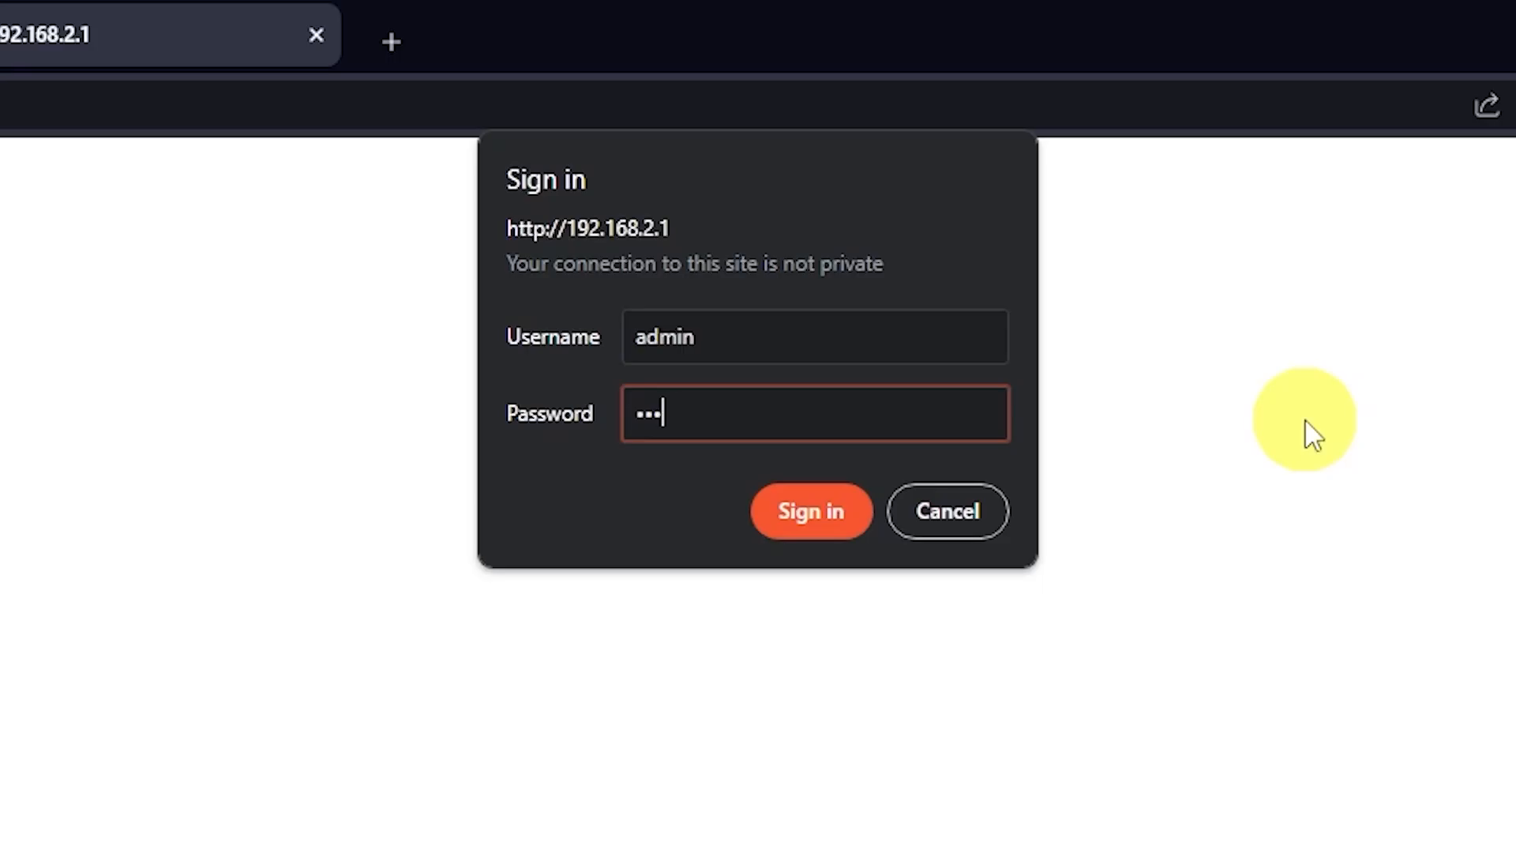
pyautogui.write('in')
pyautogui.click(825, 523)
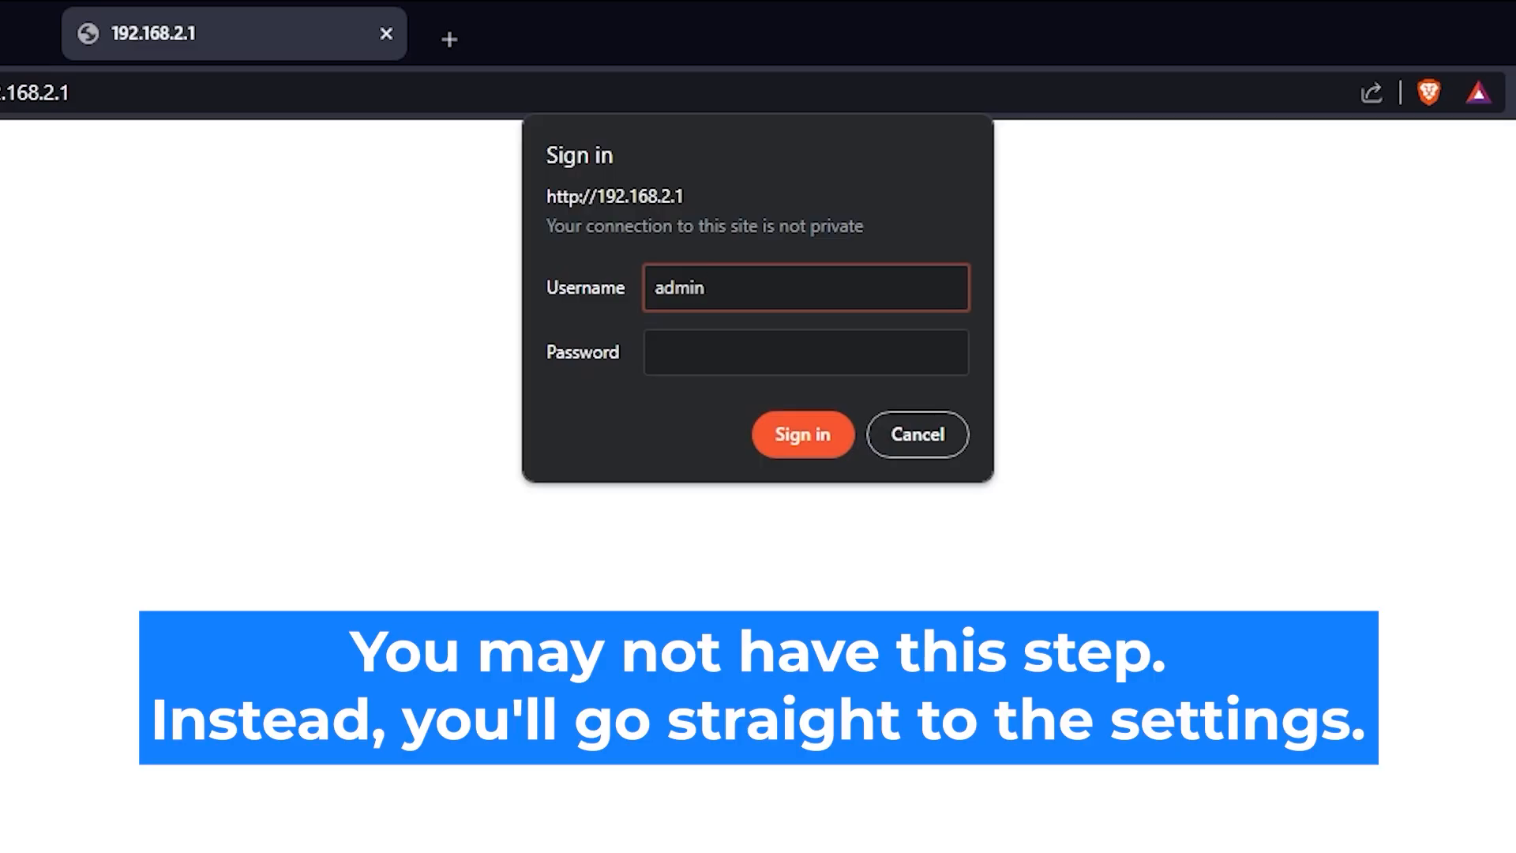
# Re-enter the router password and sign in to reach the quick setup's Wireless Setting step
pyautogui.click(863, 345)
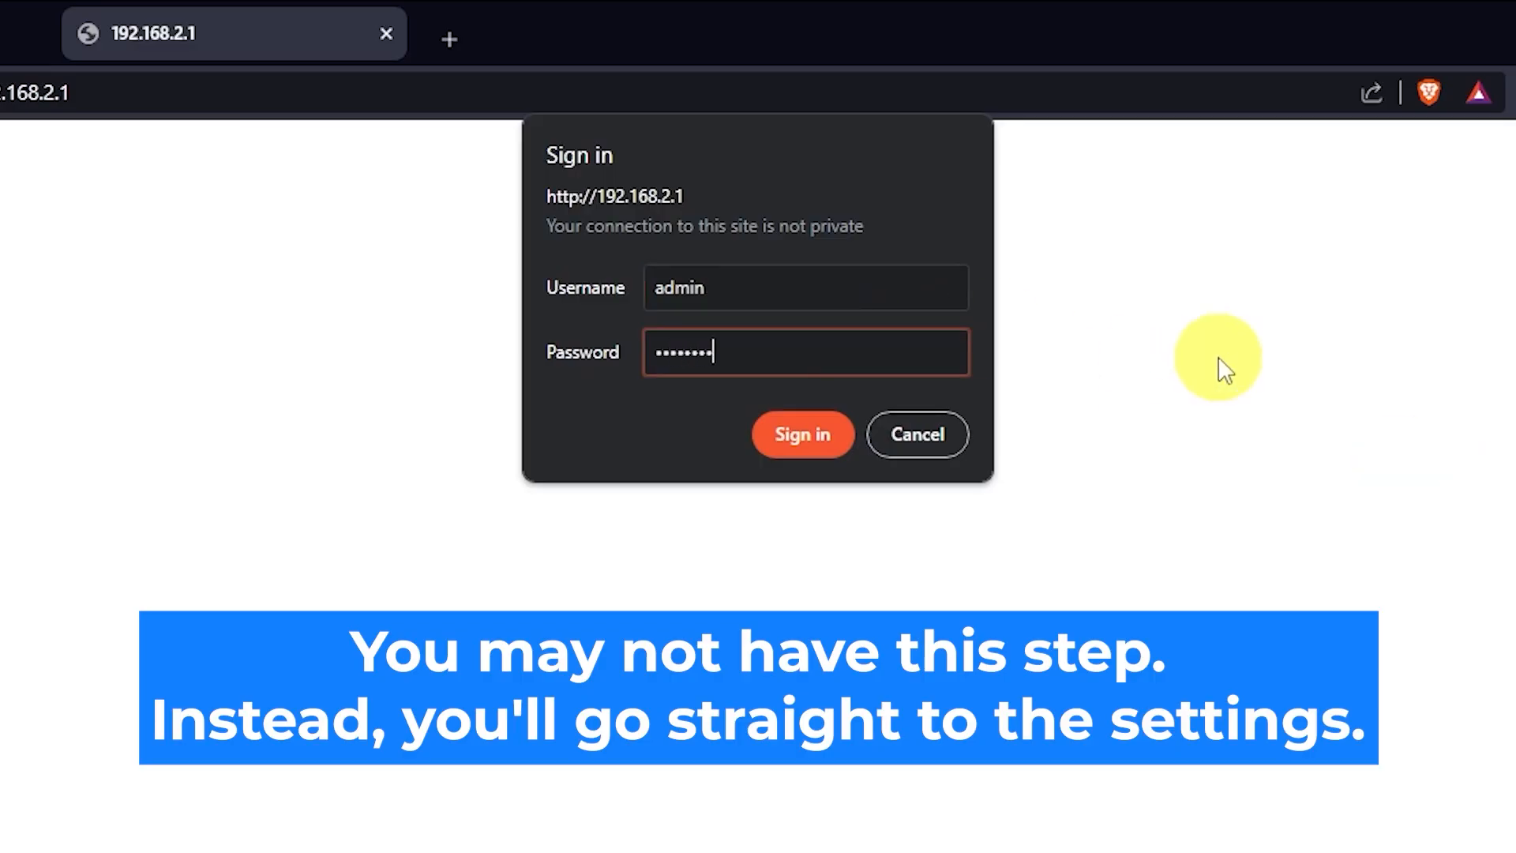
pyautogui.click(802, 439)
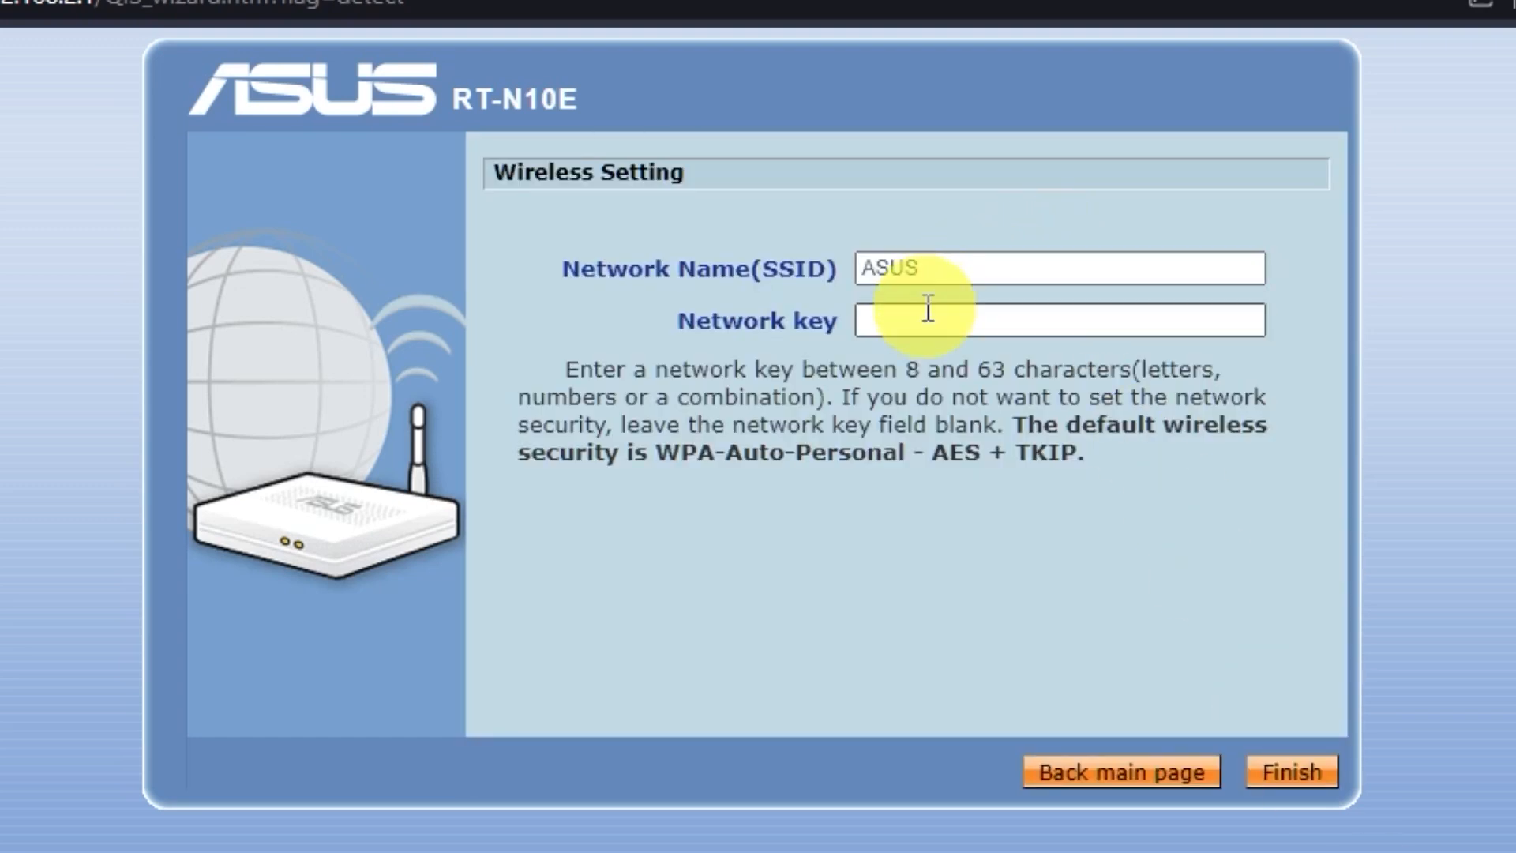
# Keep the SSID as ASUS, enter a Wi-Fi network key, and finish the wireless setup
pyautogui.click(922, 320)
pyautogui.click(974, 267)
pyautogui.click(988, 322)
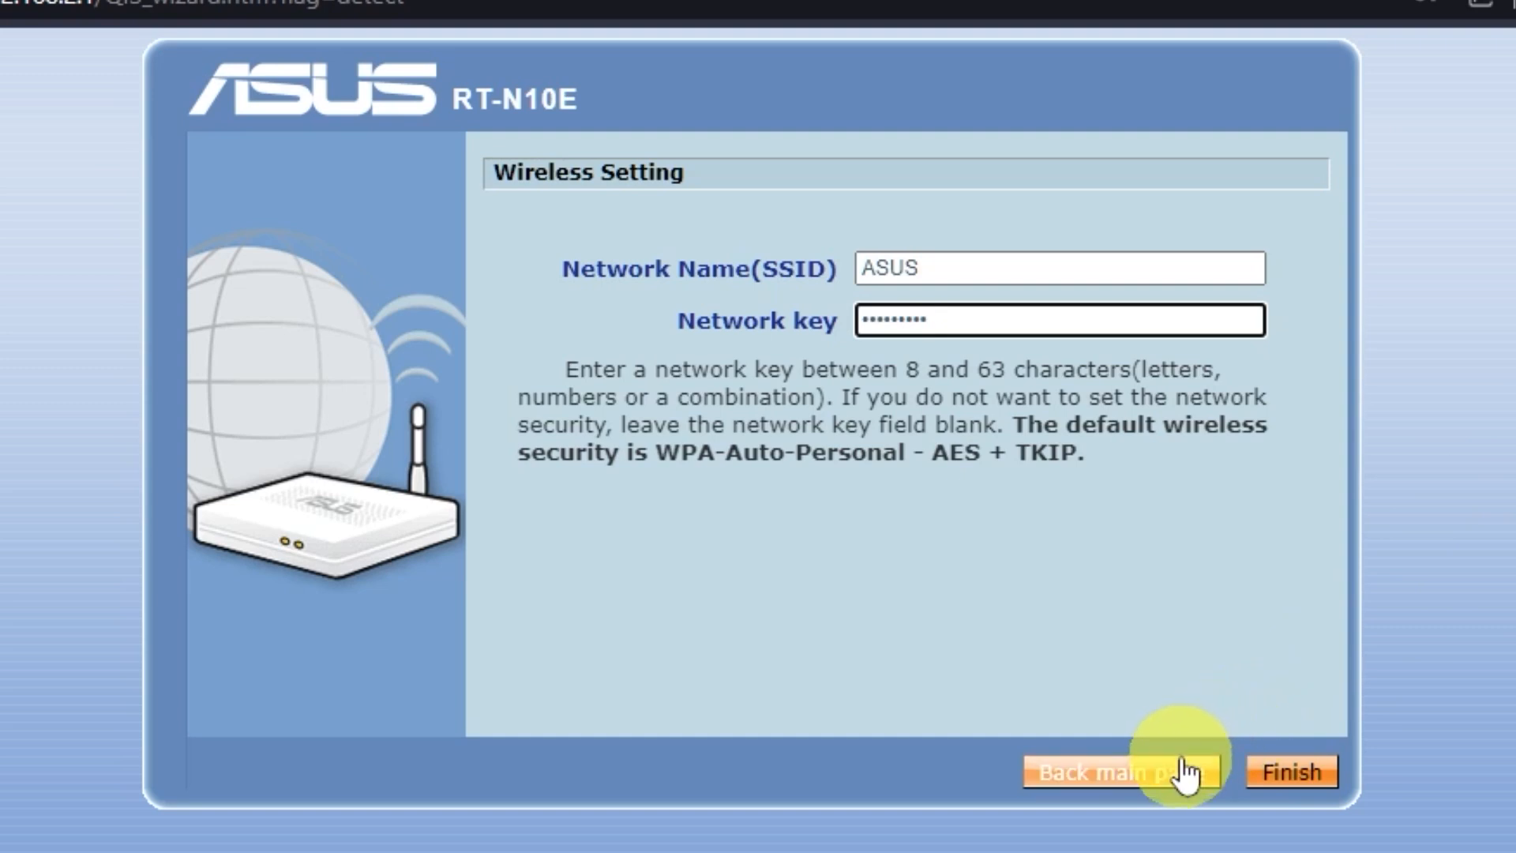
pyautogui.click(1287, 774)
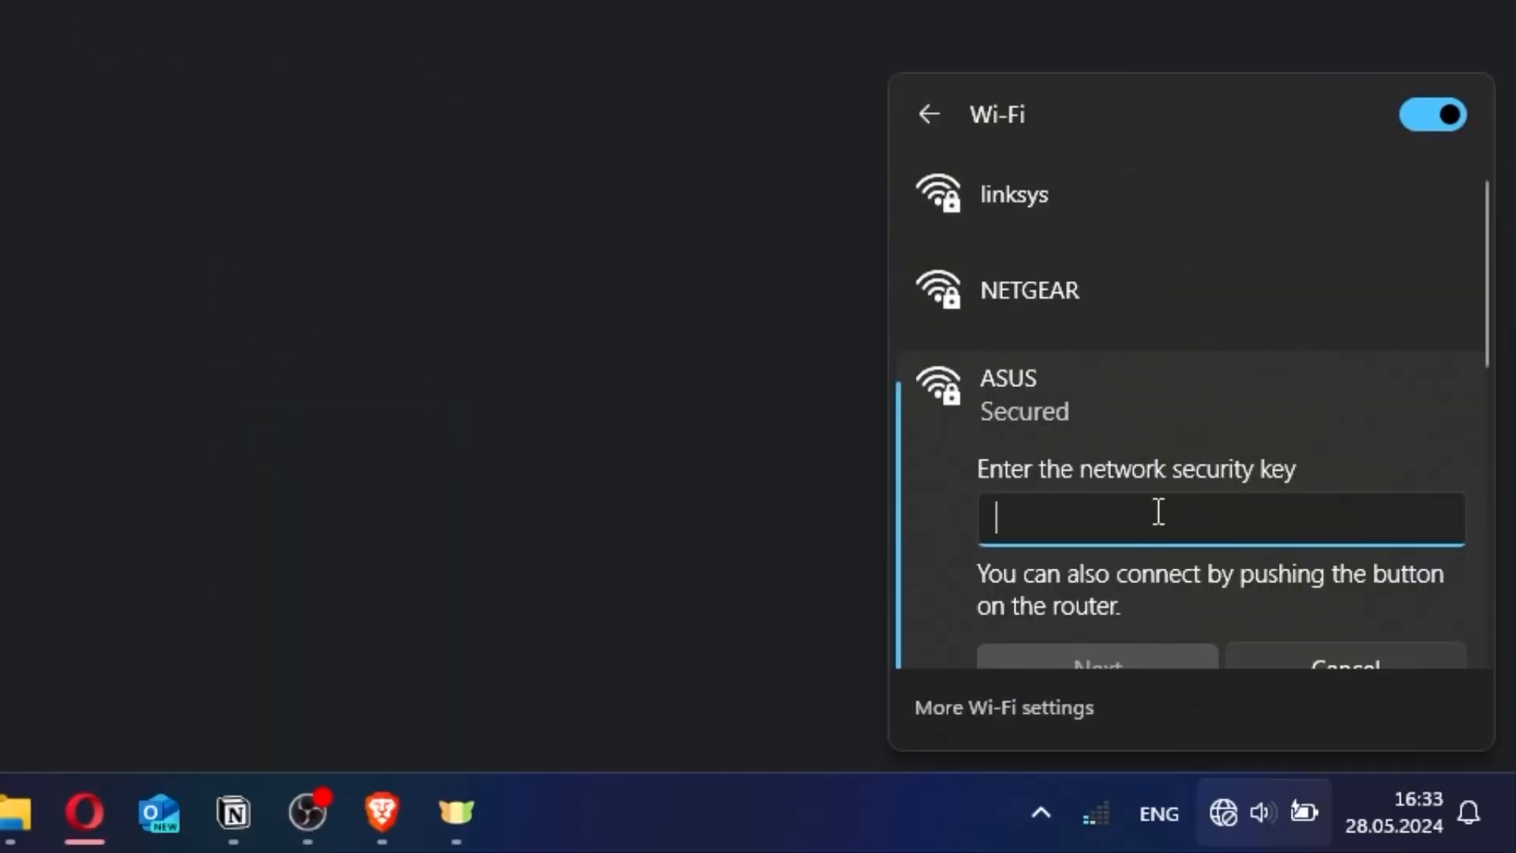
# Enter the new security key for the ASUS Wi-Fi network and connect
pyautogui.write('•••••••••')
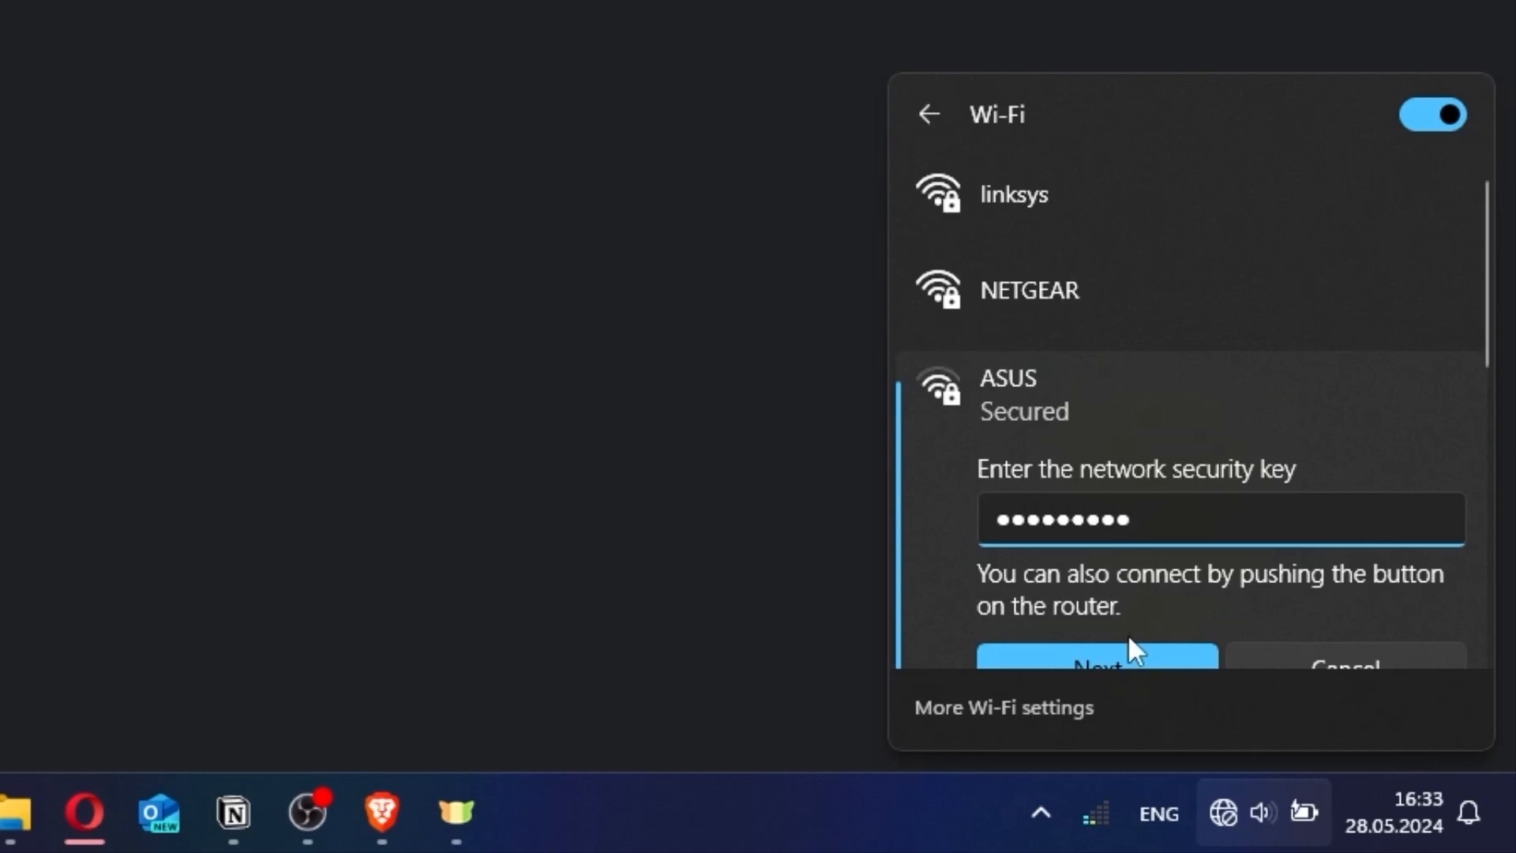
pyautogui.click(1125, 655)
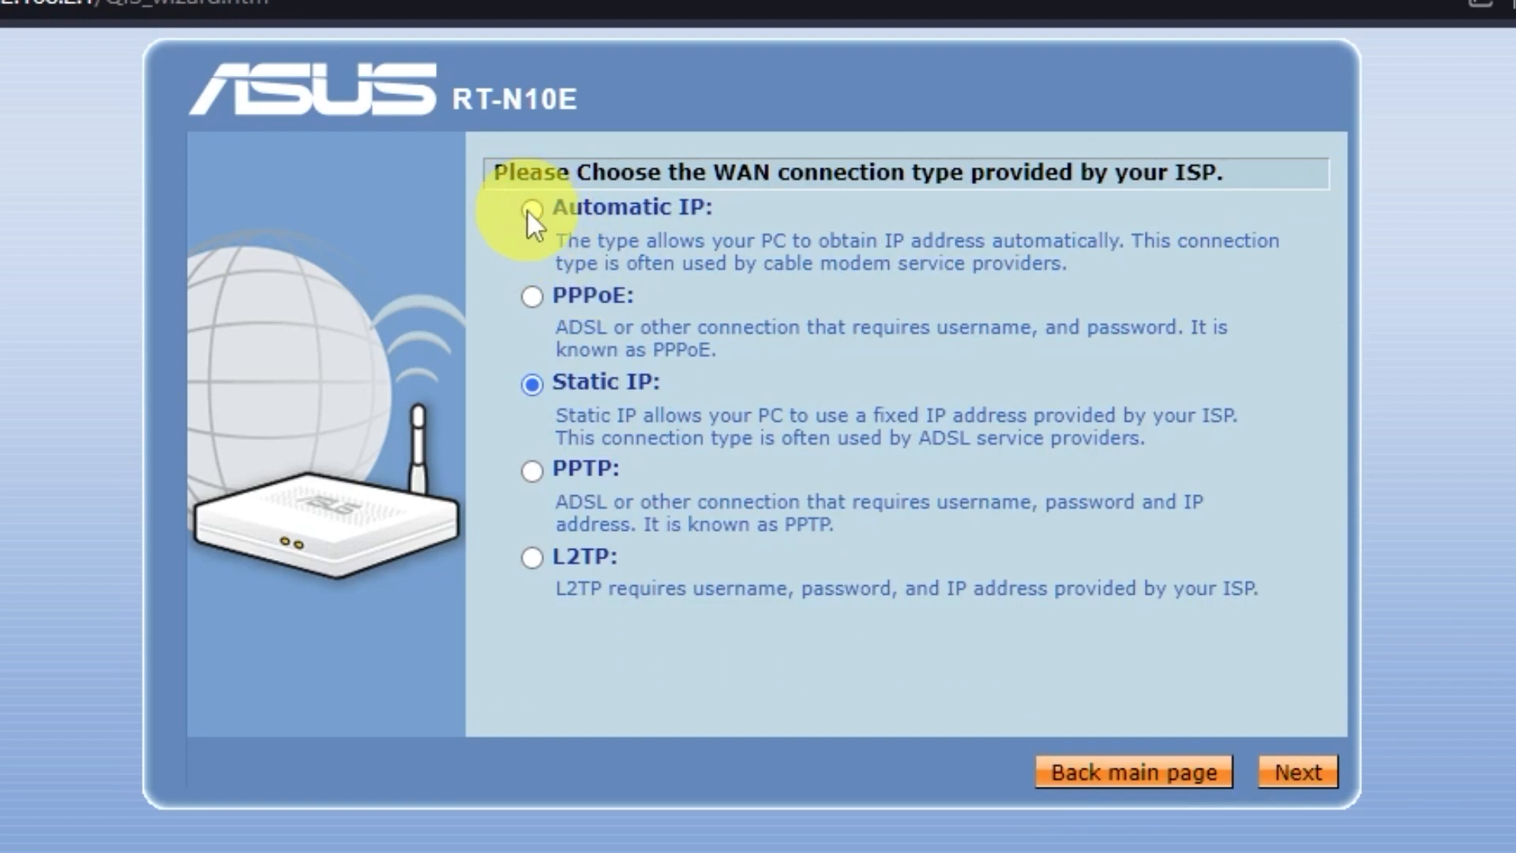
# Choose Automatic IP for the WAN, skip host name and MAC, keep automatic DNS, and apply
pyautogui.click(532, 209)
pyautogui.click(1333, 781)
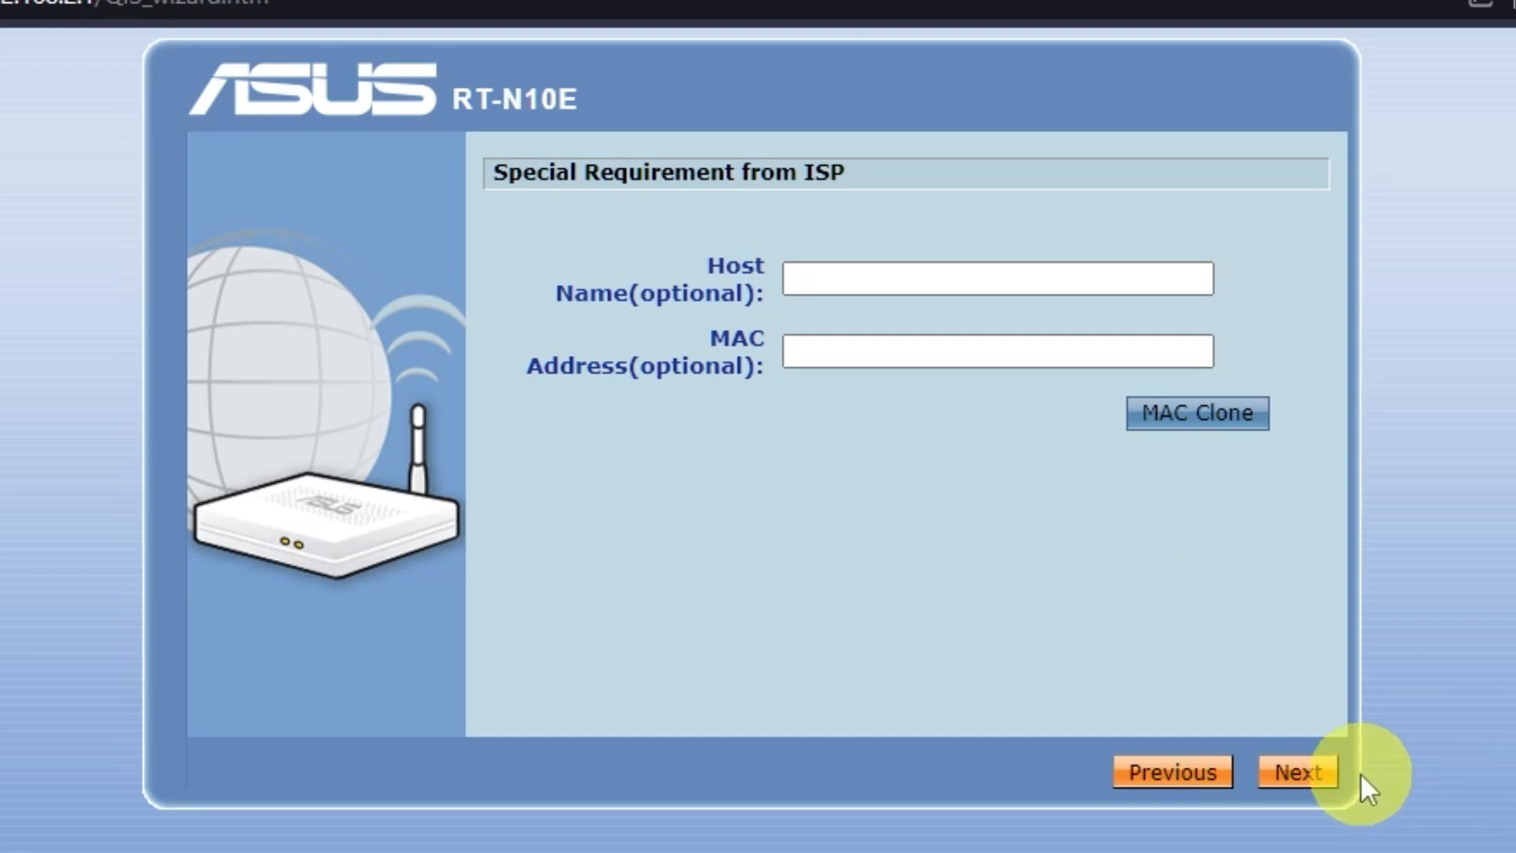
pyautogui.click(1298, 773)
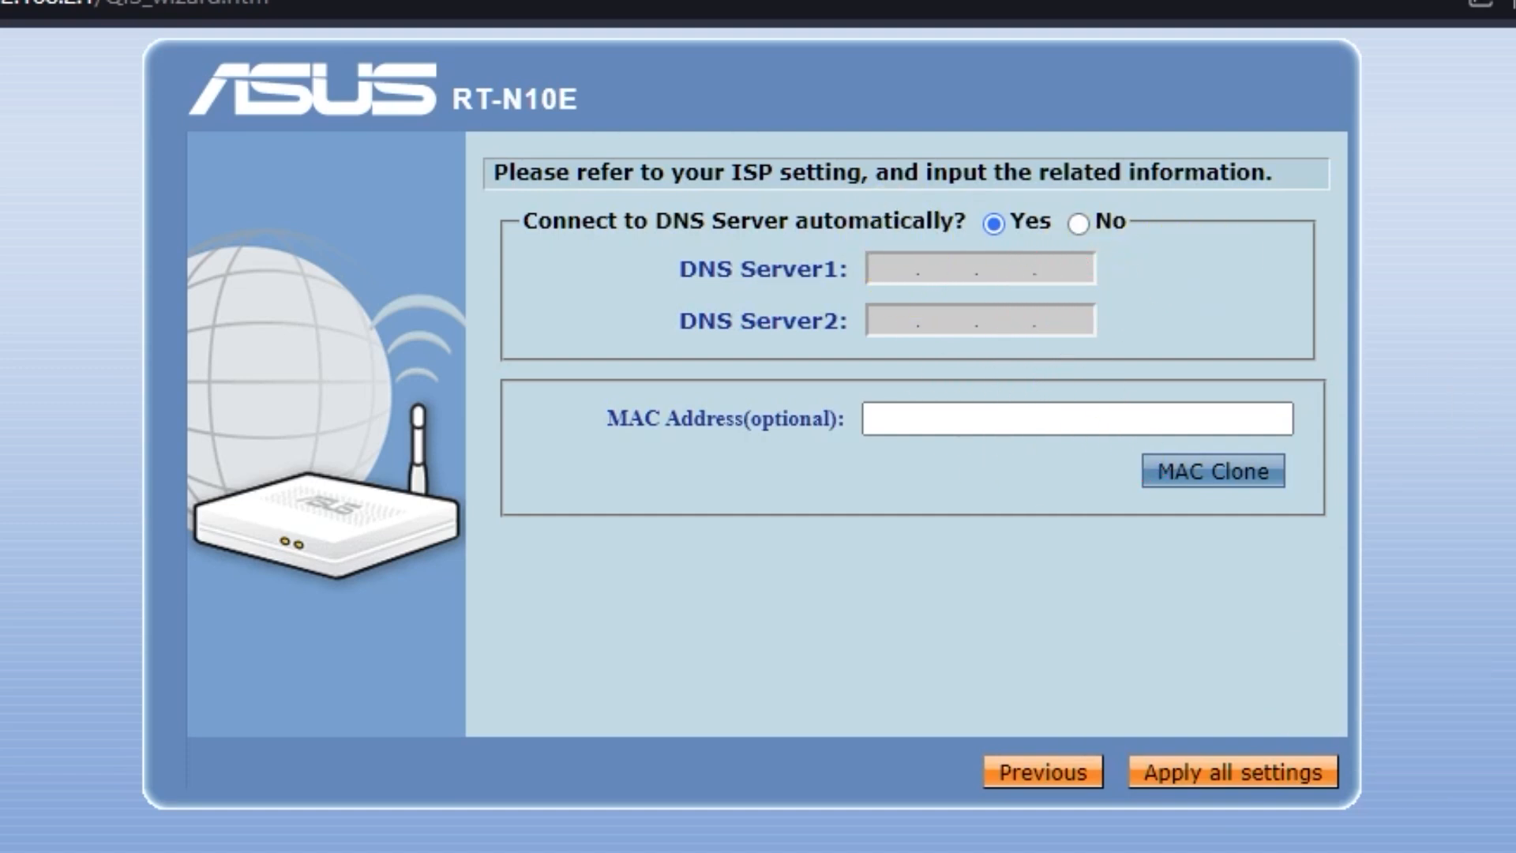
pyautogui.click(1299, 779)
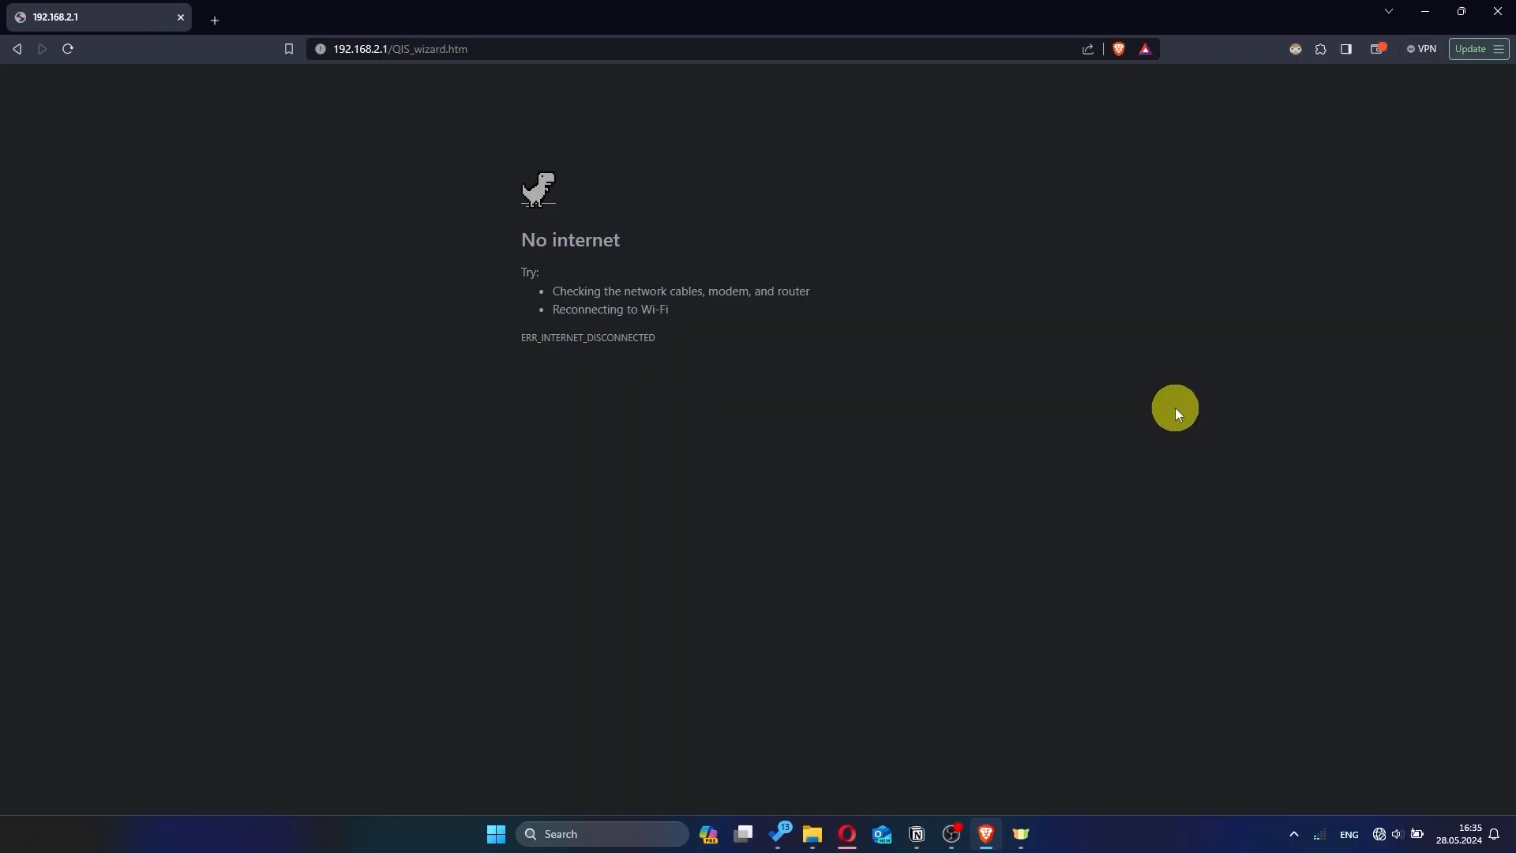
# Check the Wi-Fi connection status in the Windows network panel's list of networks
pyautogui.click(1379, 834)
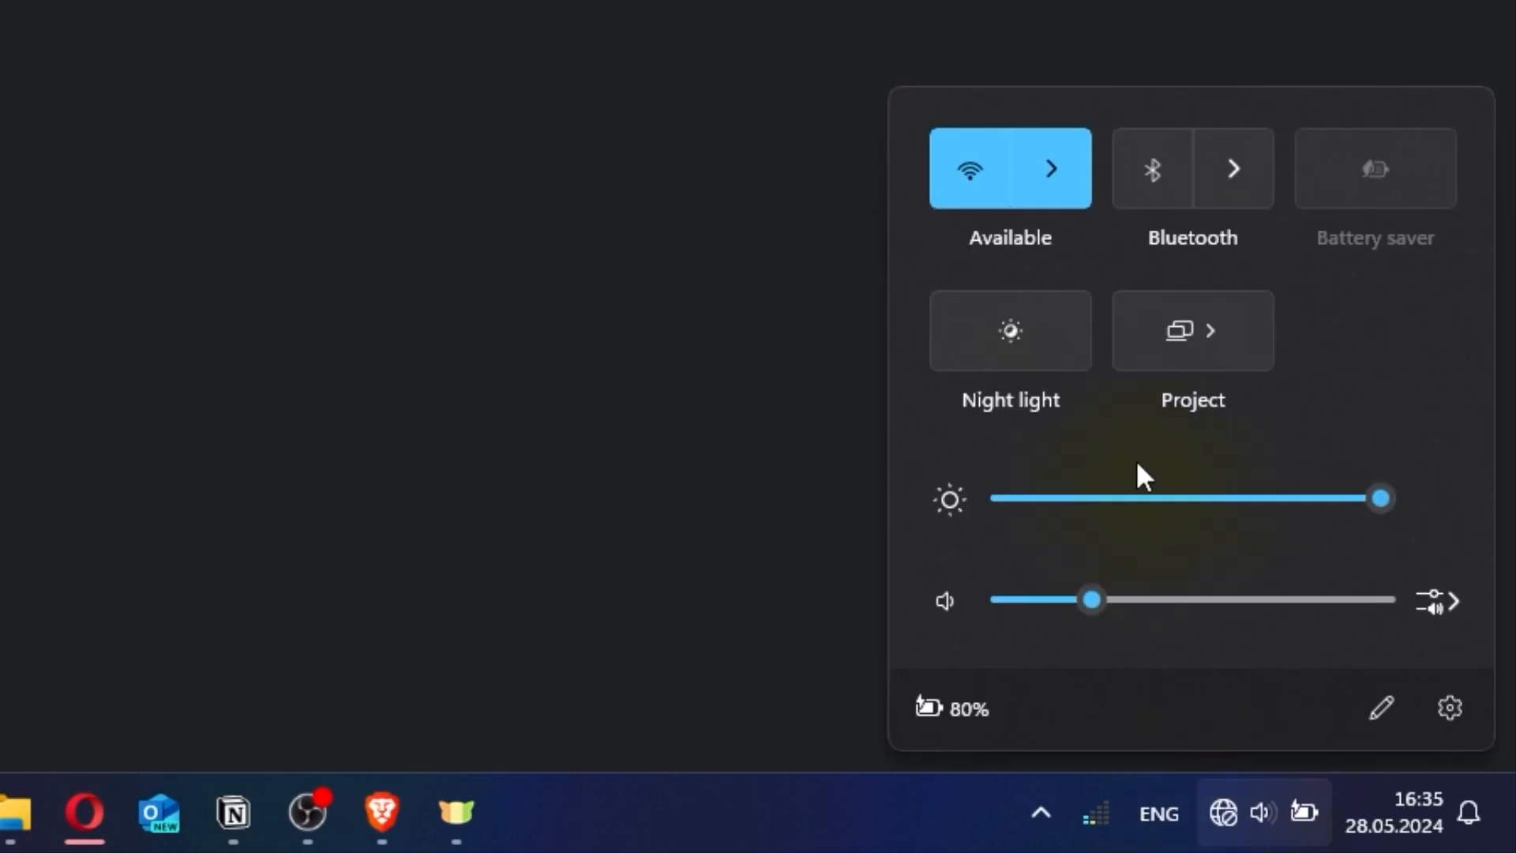
pyautogui.click(1047, 186)
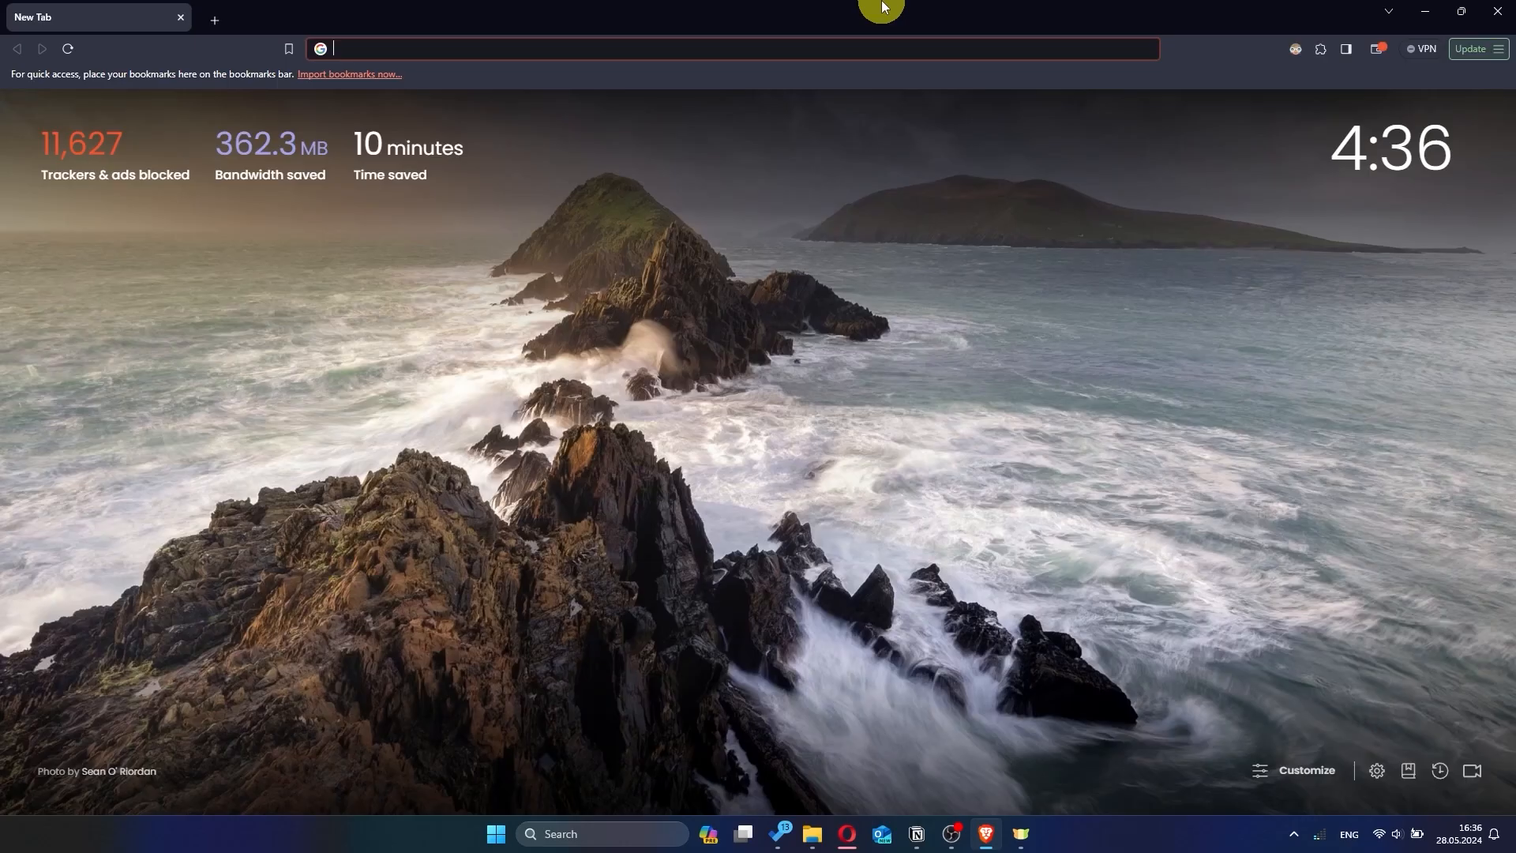
# Load the router admin page at 192.168.2.1 in the new tab
pyautogui.click(624, 46)
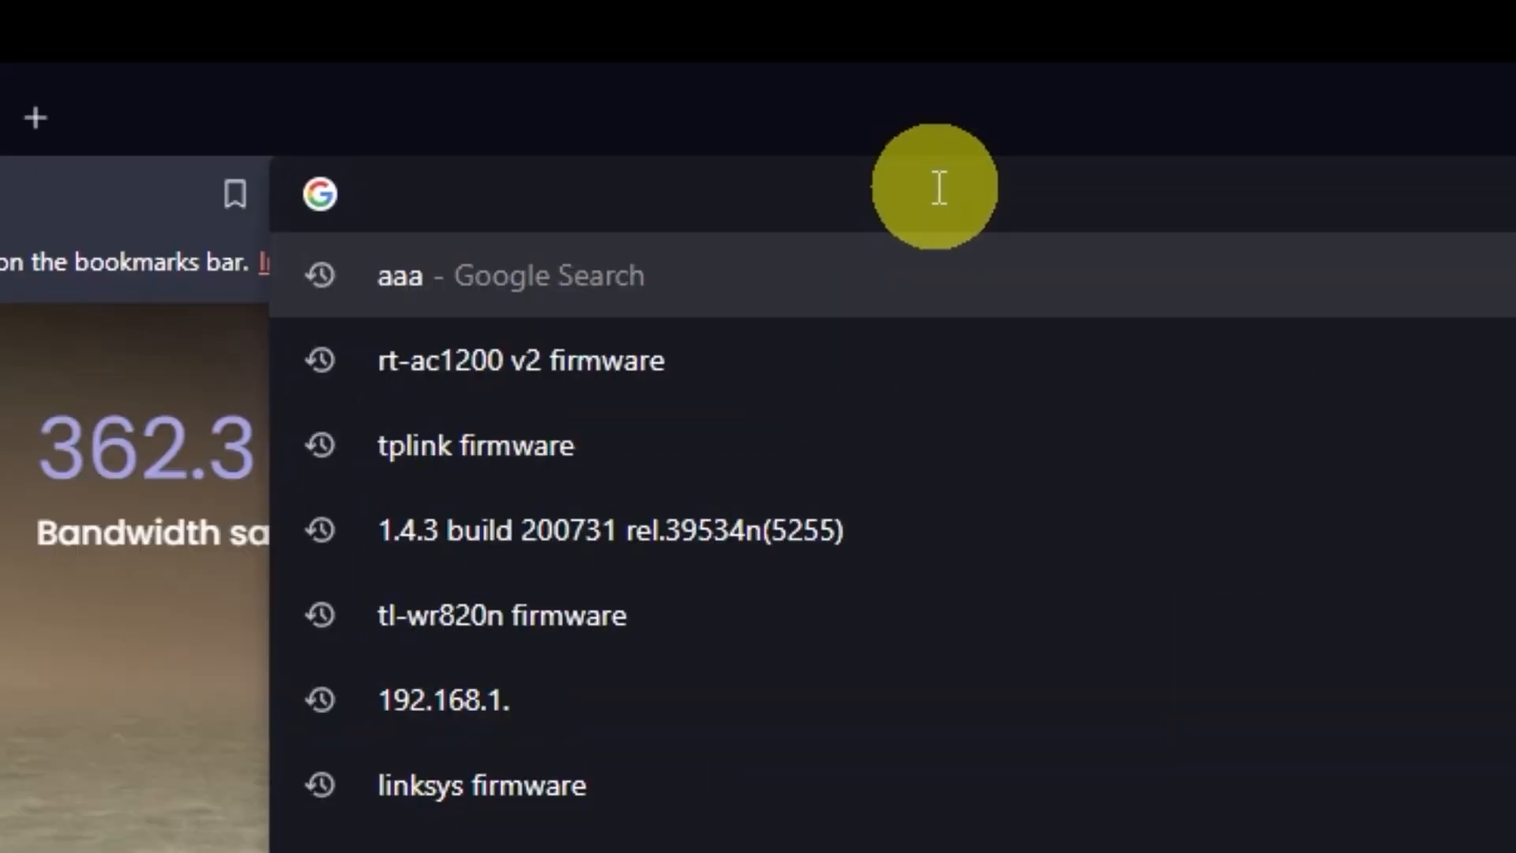
pyautogui.write('192.168.2.1')
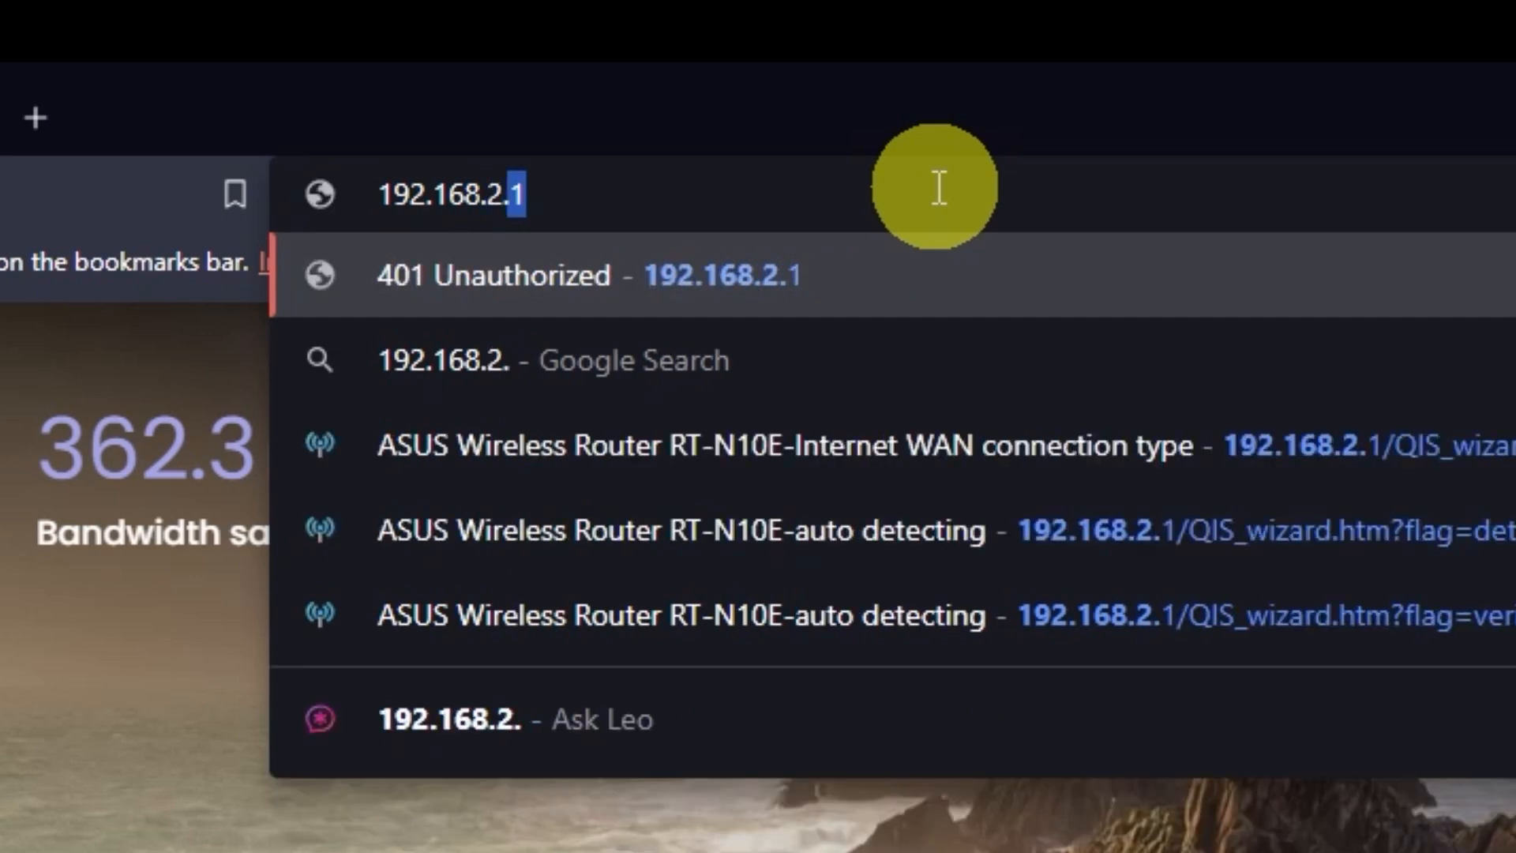
pyautogui.press('Return')
# Sign in as admin and decline saving the router password
pyautogui.write('a')
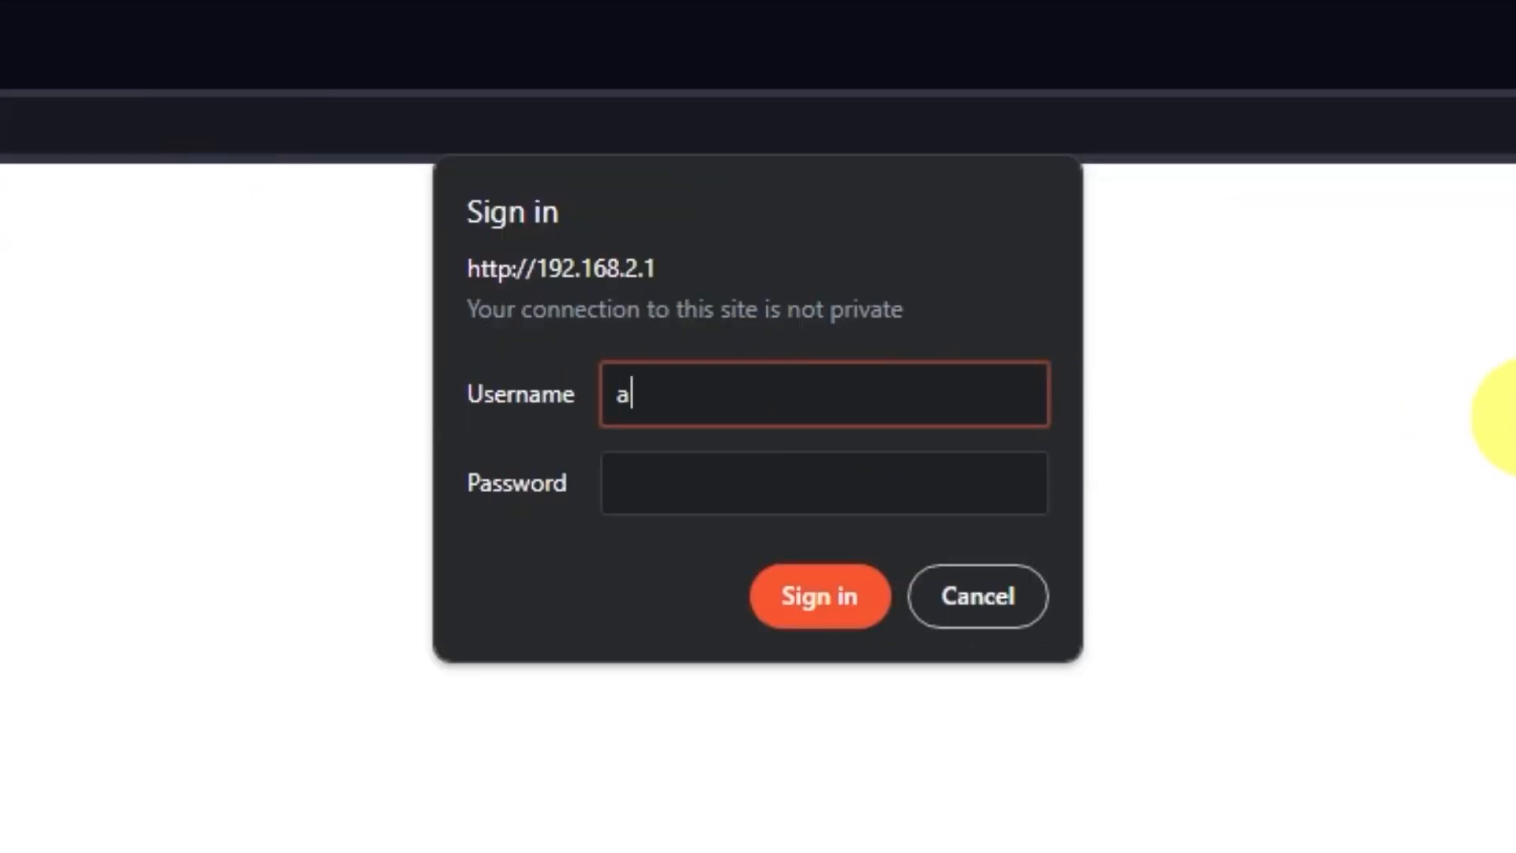
pyautogui.write('dmin')
pyautogui.click(876, 474)
pyautogui.write('admin')
pyautogui.click(843, 599)
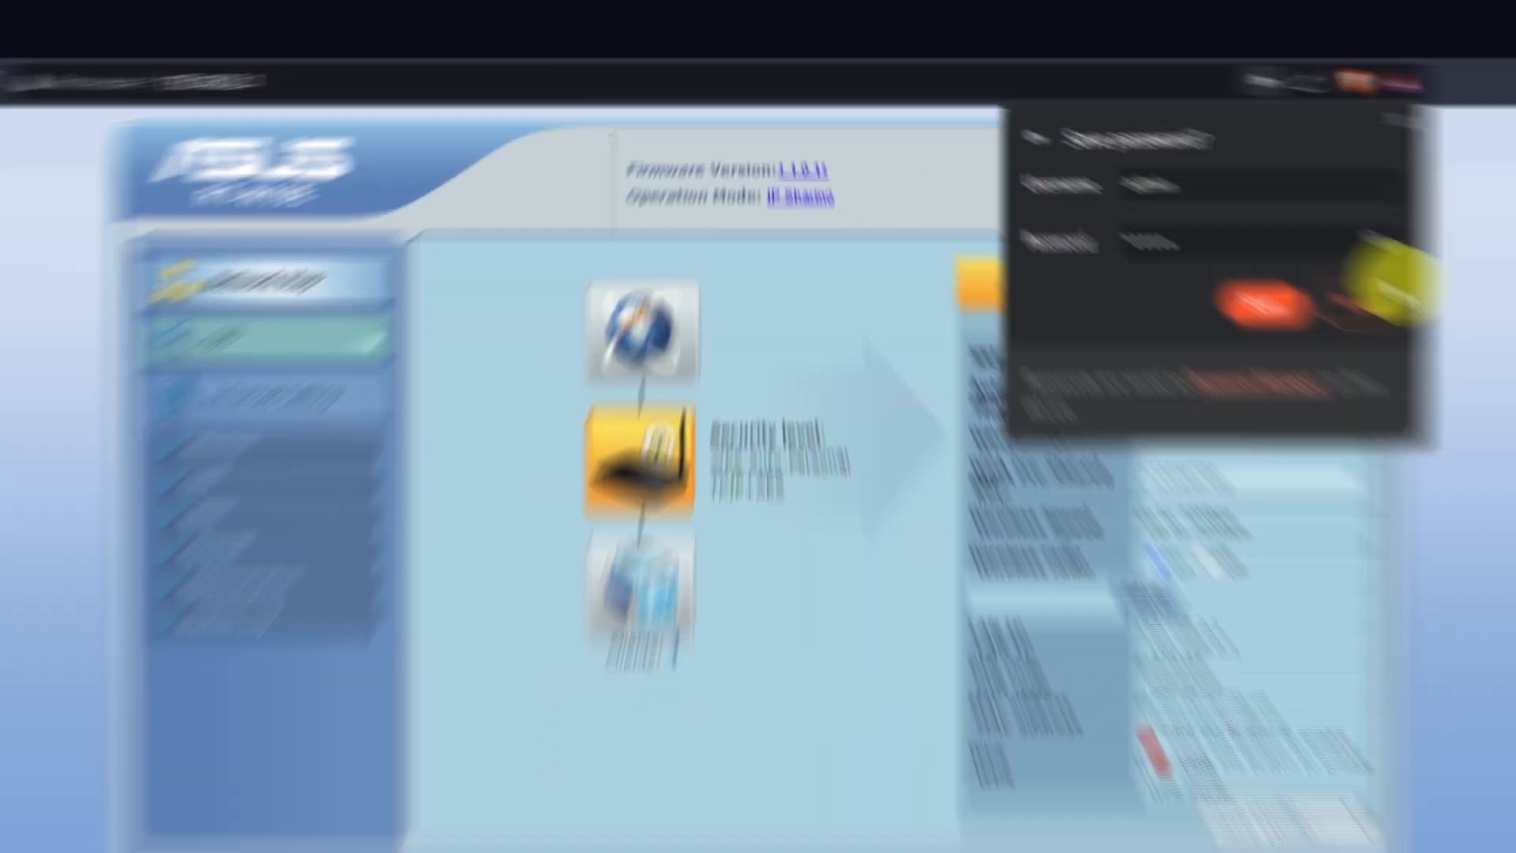
pyautogui.click(1382, 292)
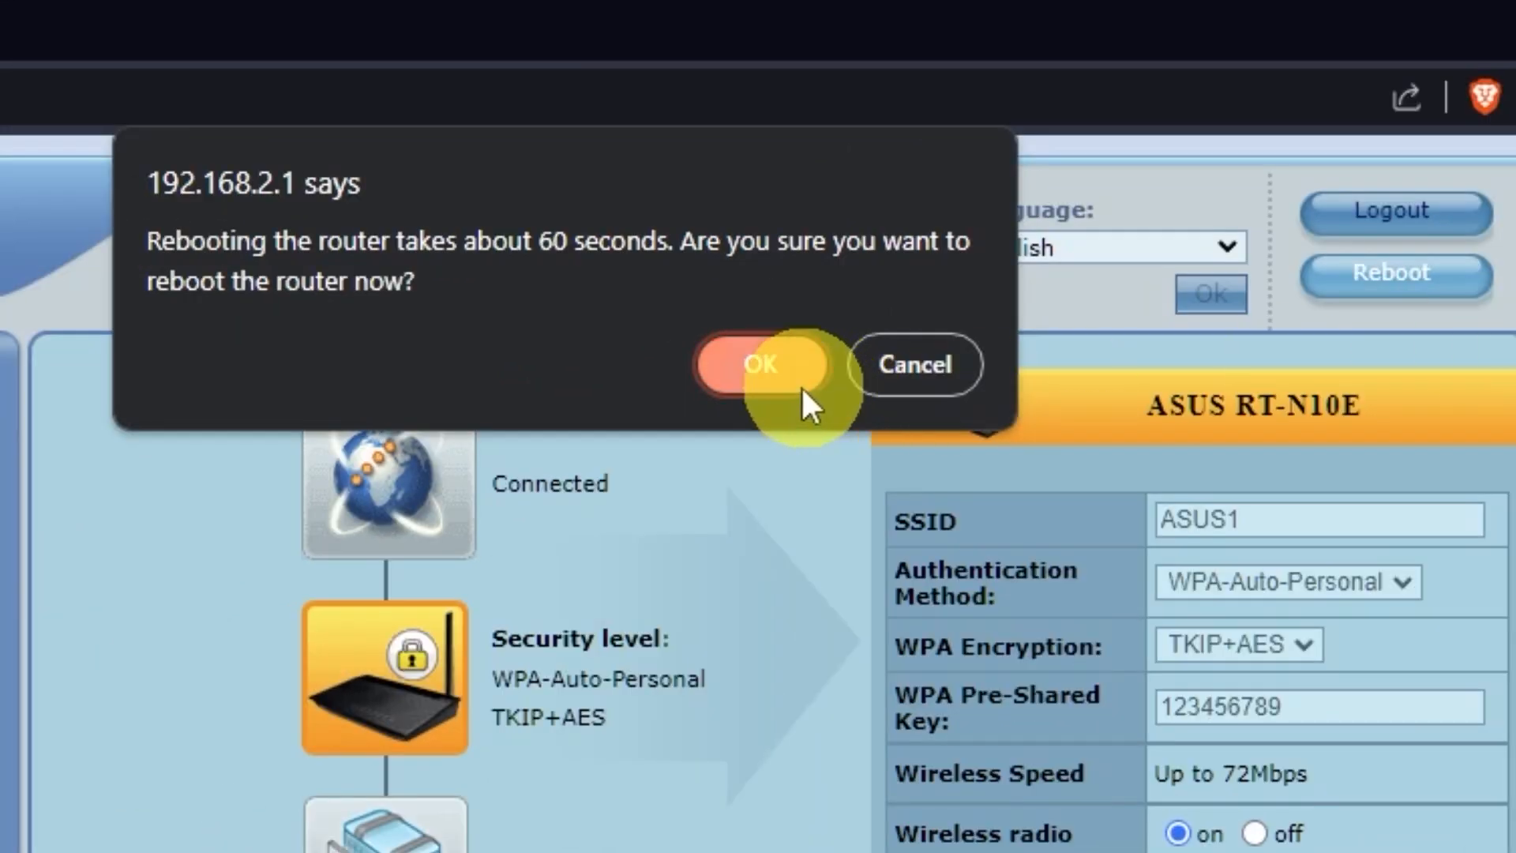
# Confirm the router reboot, then search 'hhh' to verify internet access
pyautogui.click(763, 370)
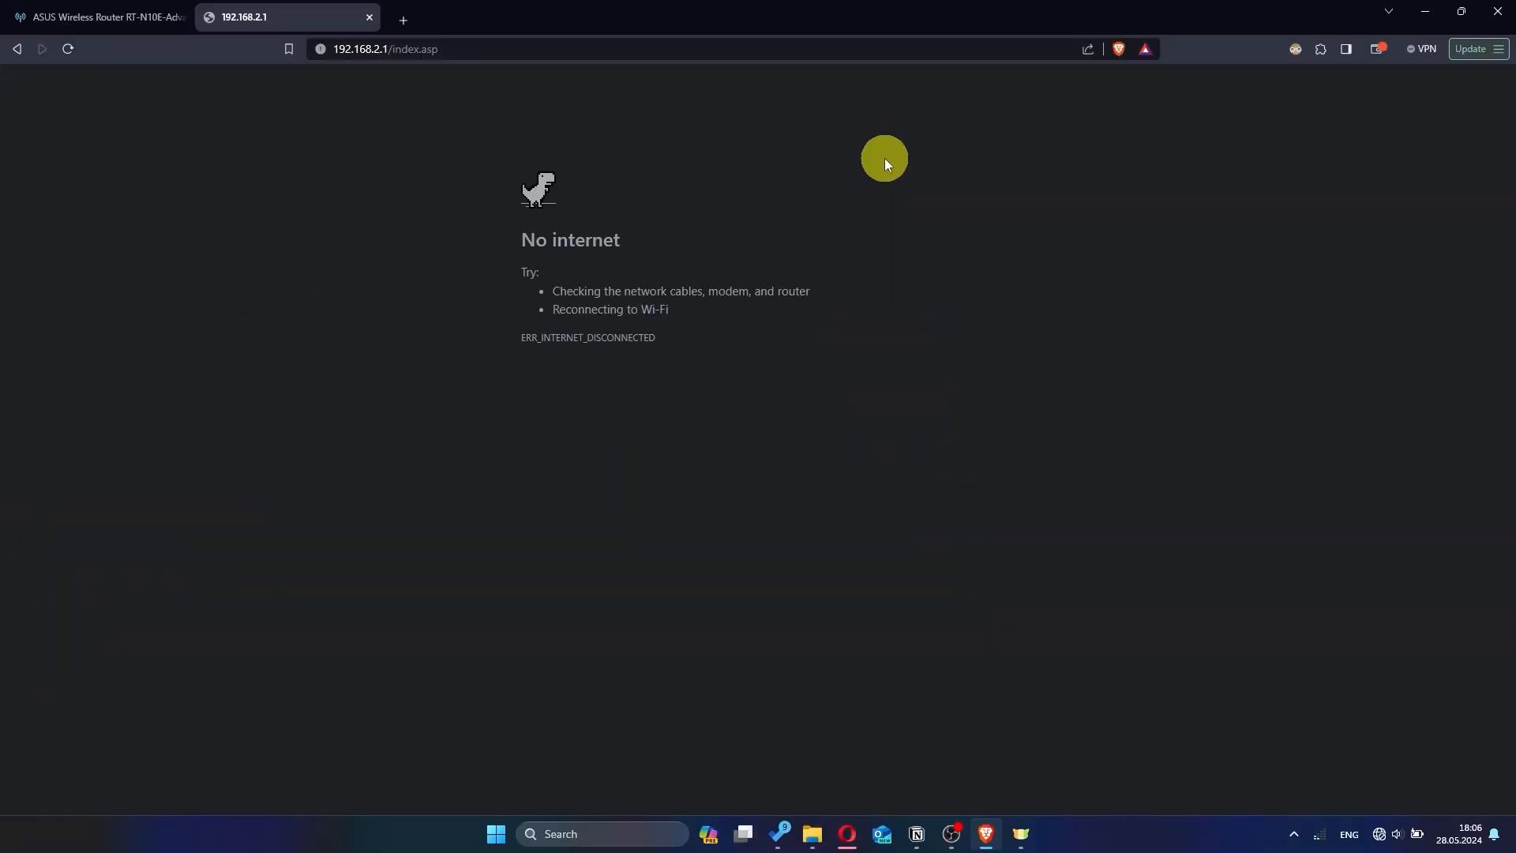
pyautogui.write('hh')
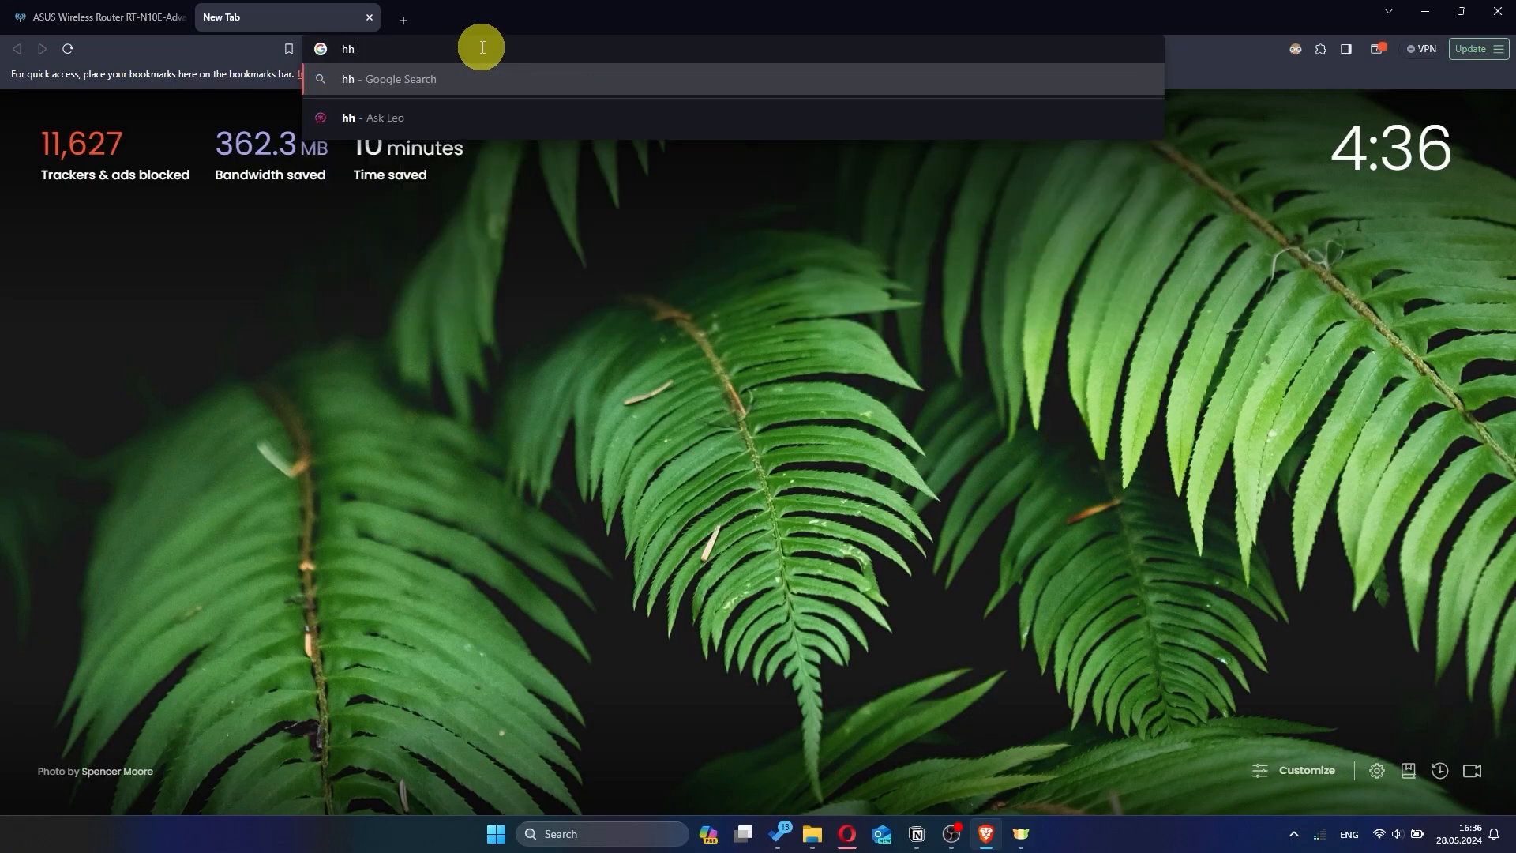
pyautogui.write('h')
pyautogui.press('Return')
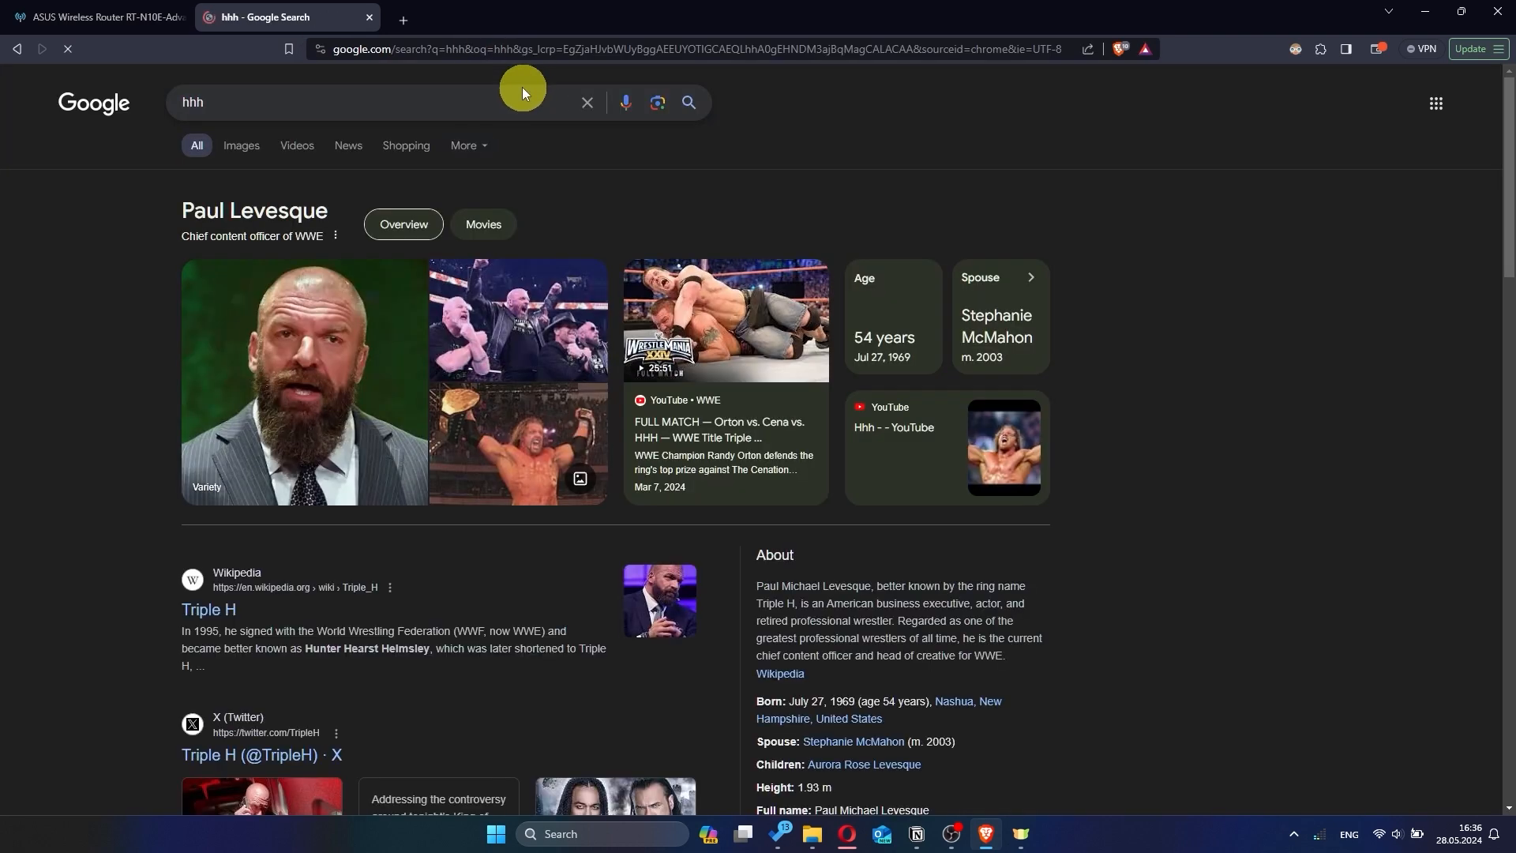
# Close the search tab and sign back in to the router as admin
pyautogui.click(369, 17)
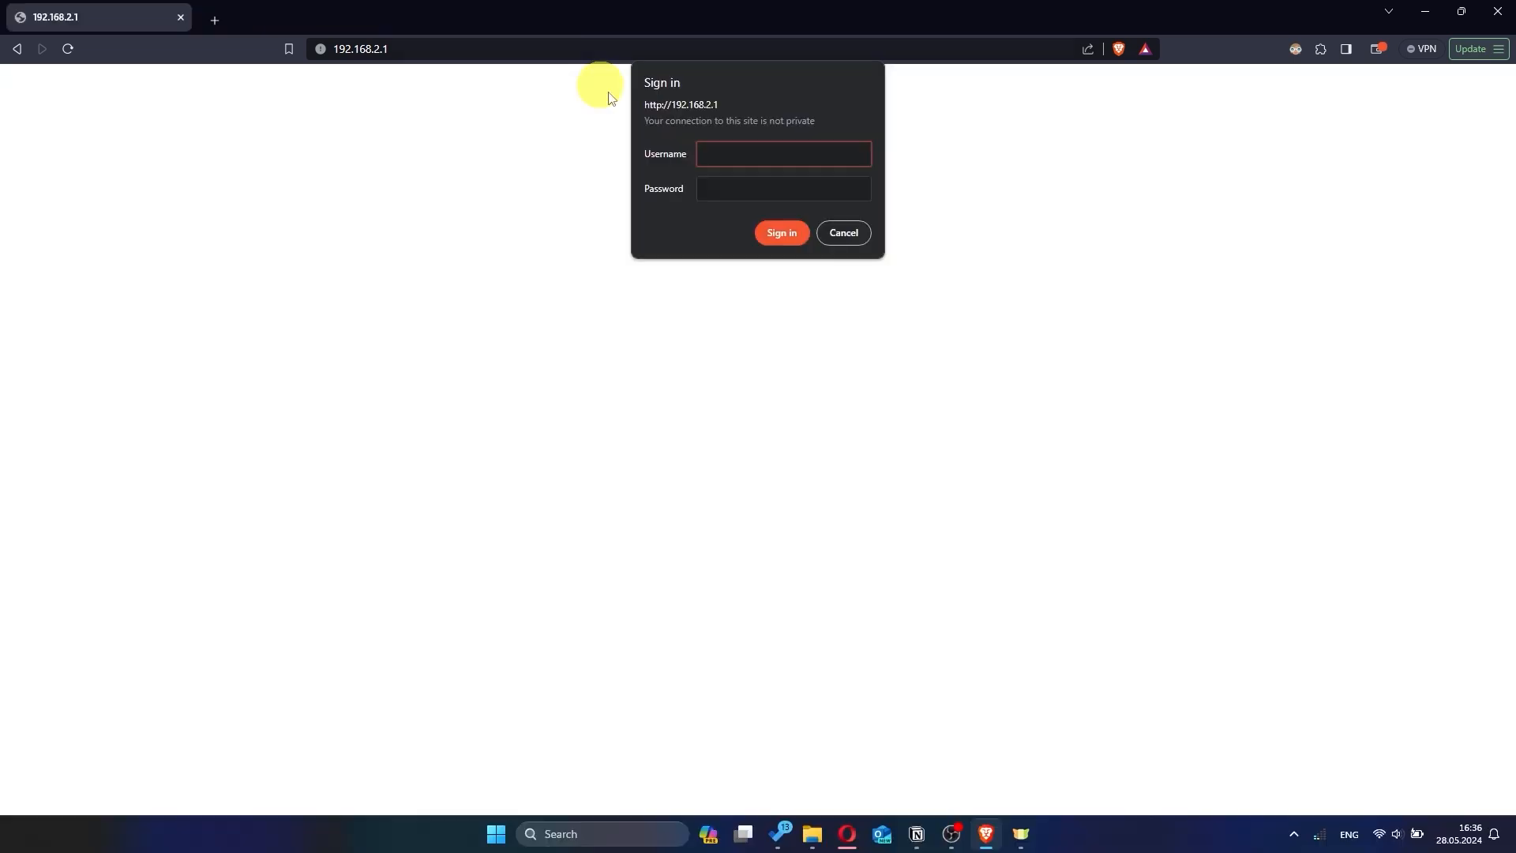
pyautogui.write('admin')
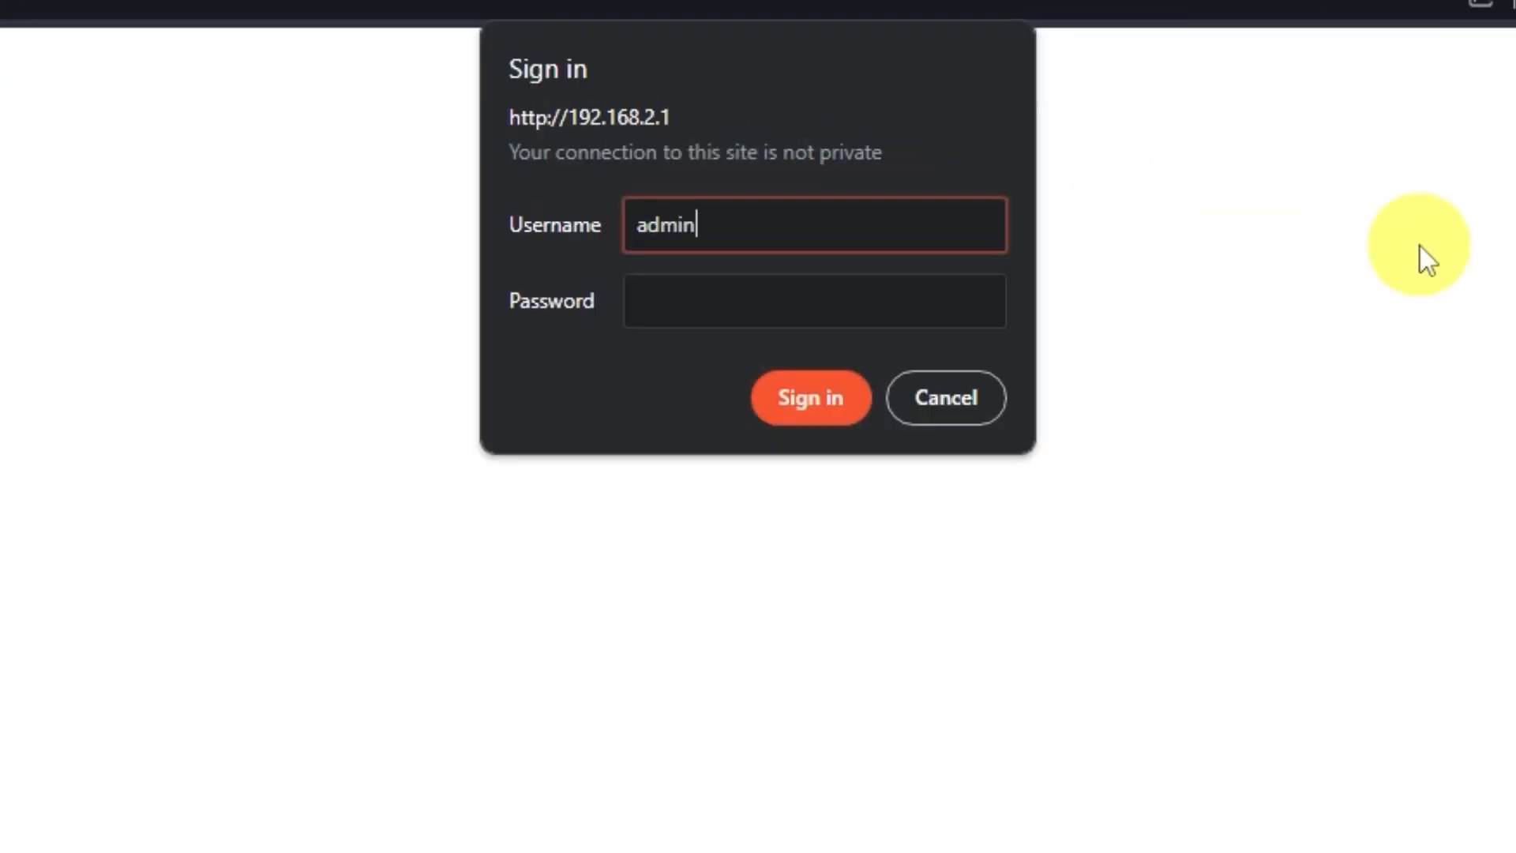
pyautogui.click(875, 293)
pyautogui.write('admin')
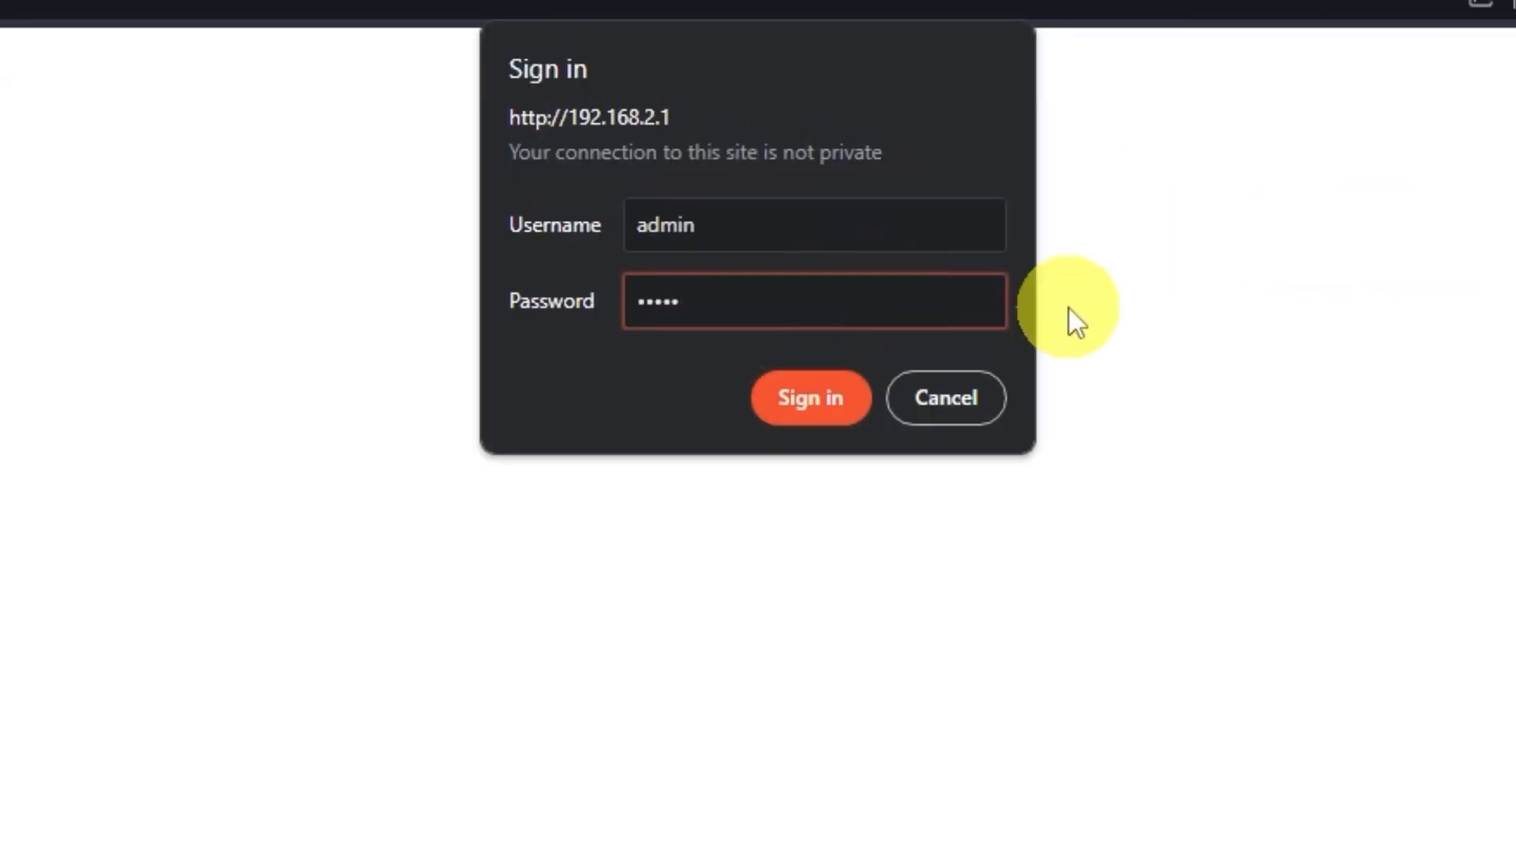
pyautogui.click(828, 397)
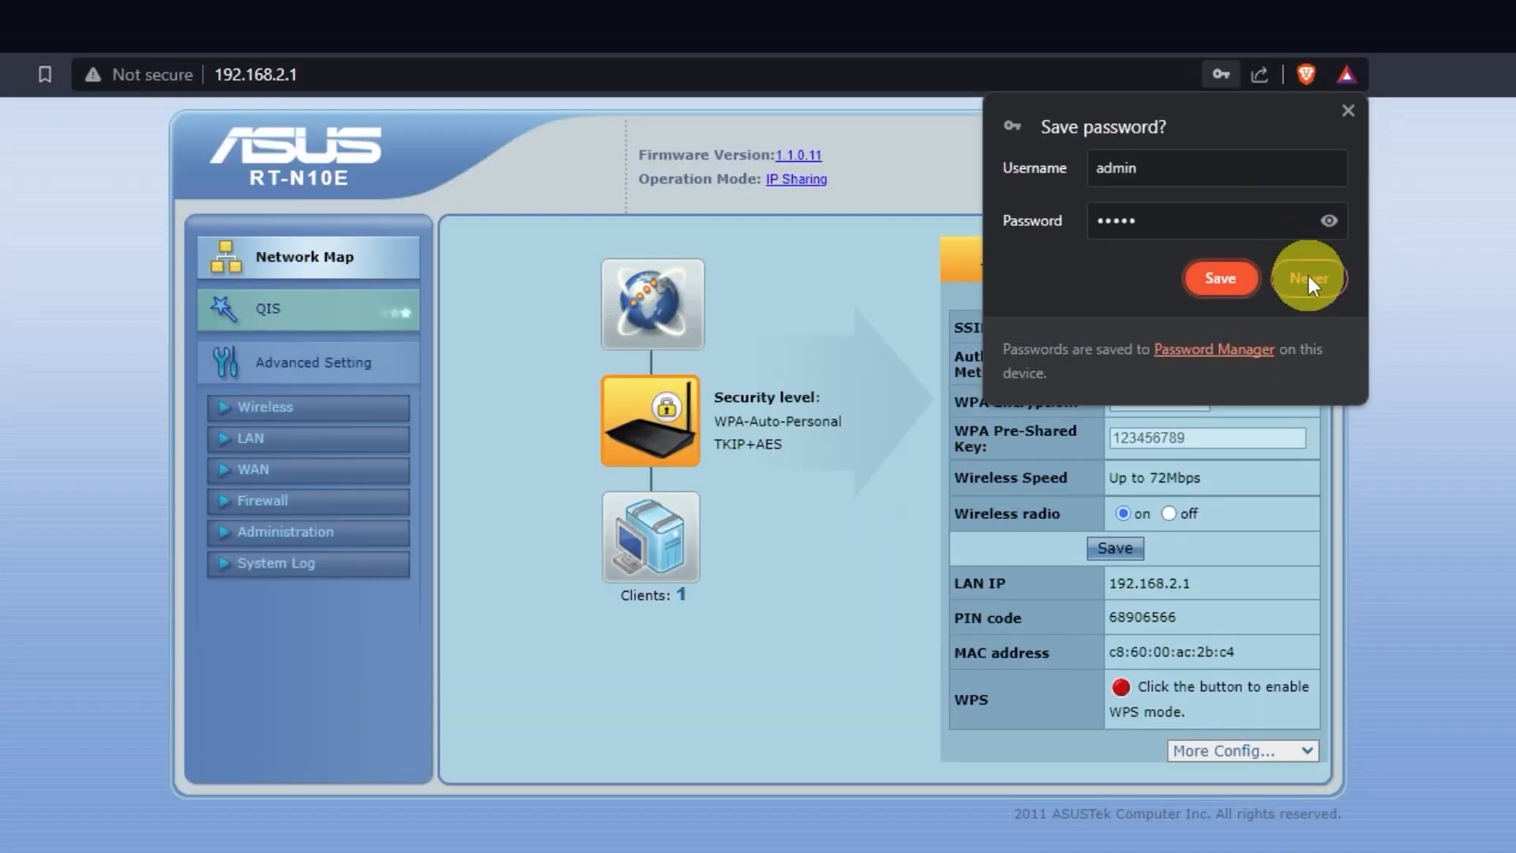
# Decline saving the password and keep the interface language as English
pyautogui.click(1307, 278)
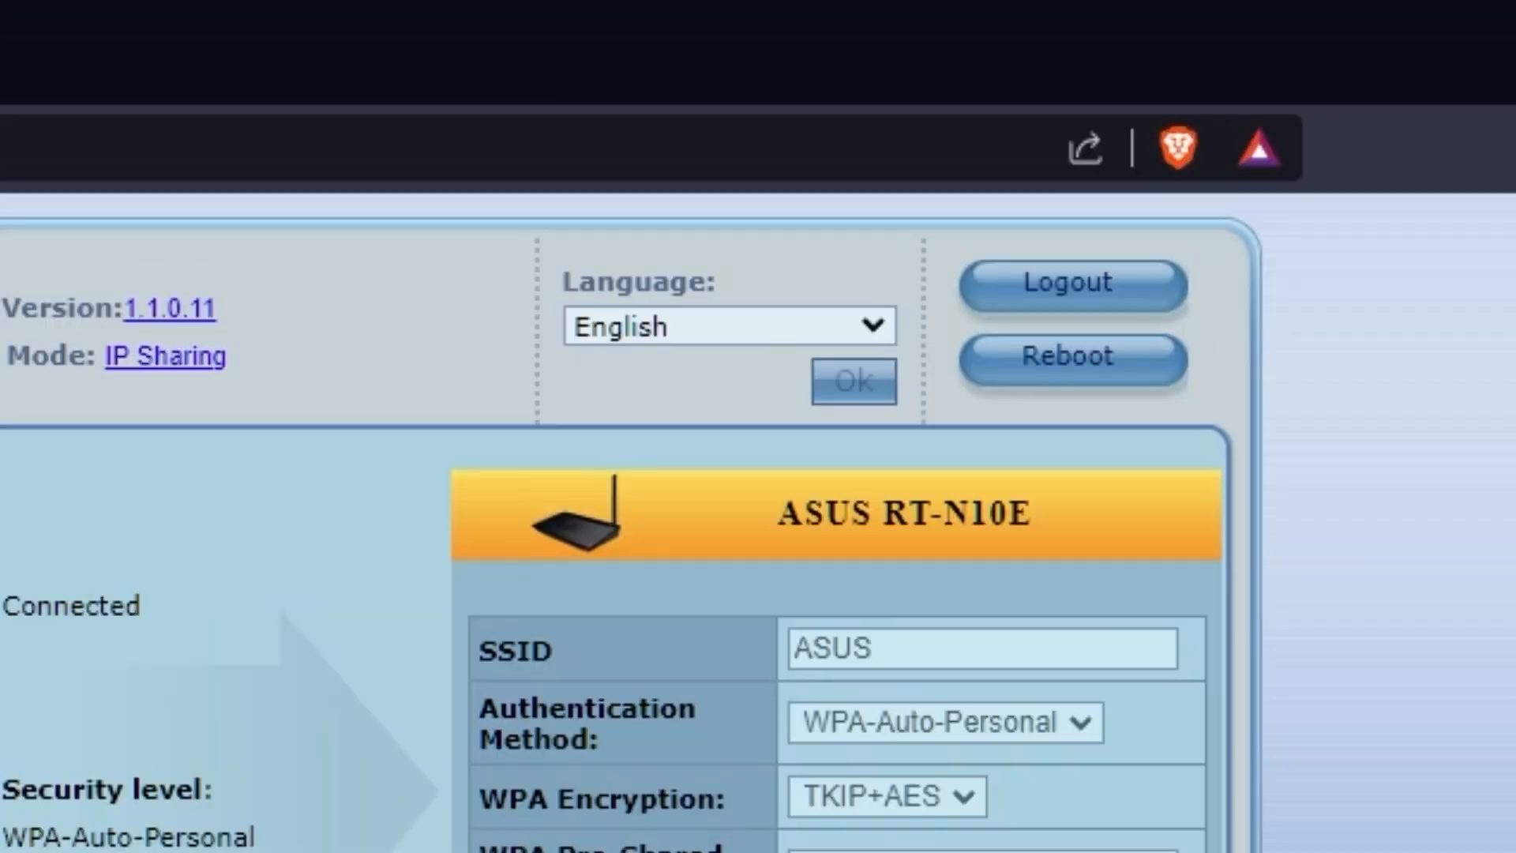
pyautogui.click(873, 326)
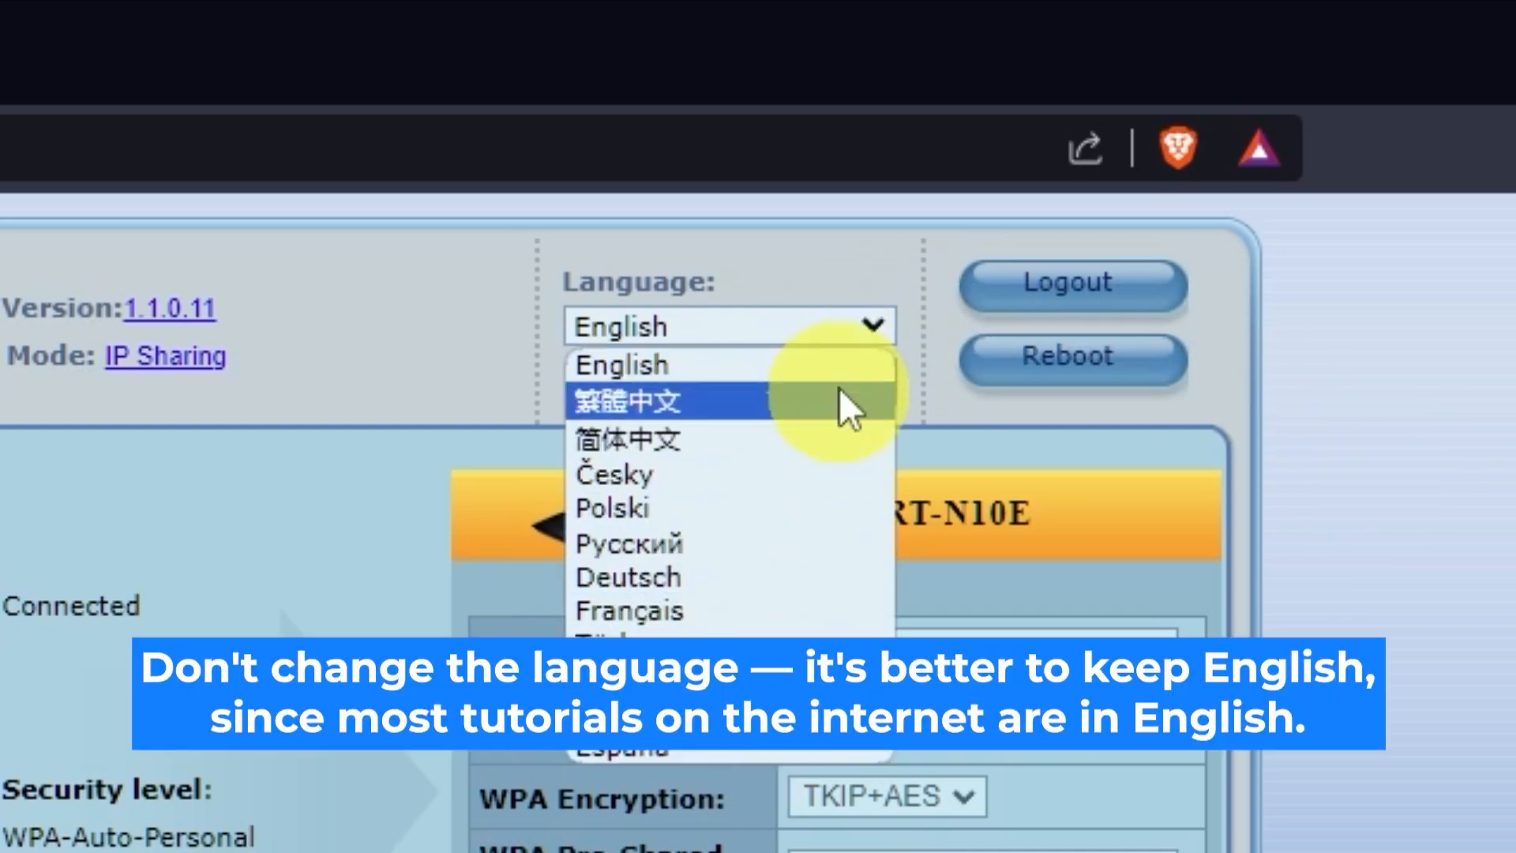
pyautogui.click(885, 330)
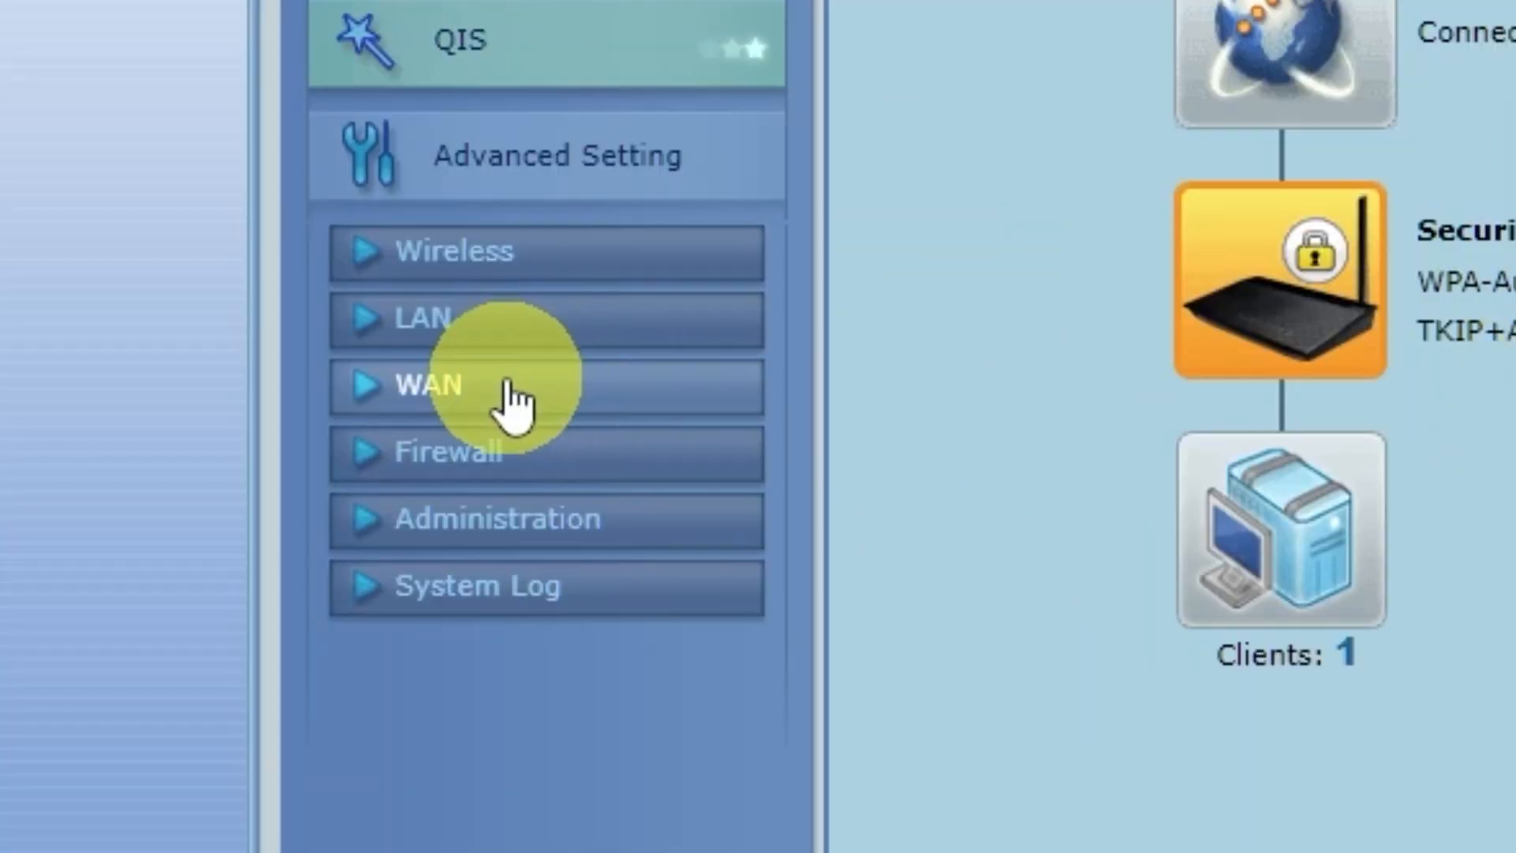
pyautogui.click(513, 402)
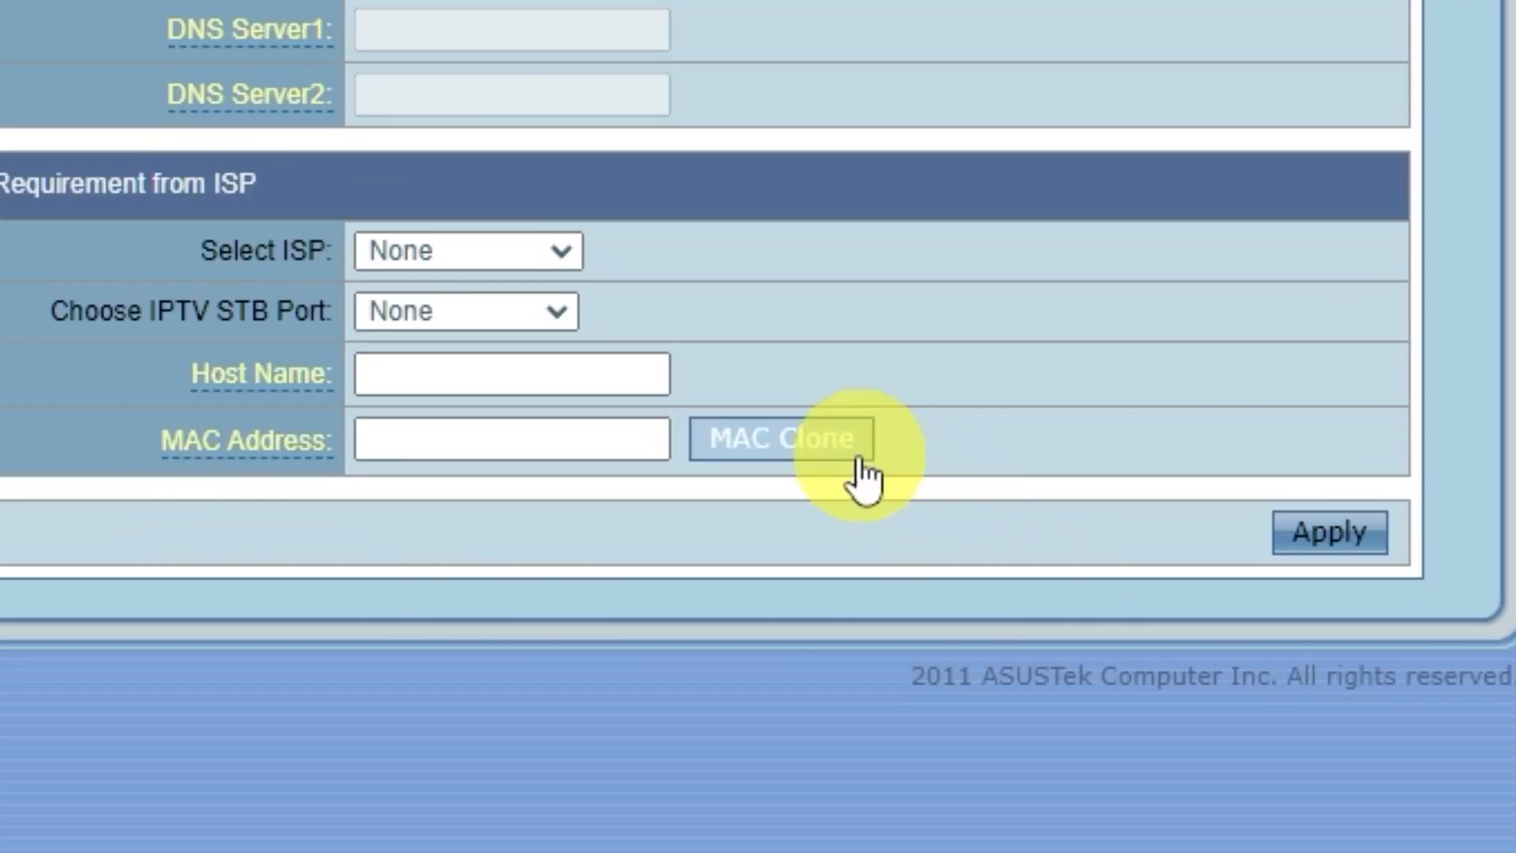
pyautogui.click(841, 446)
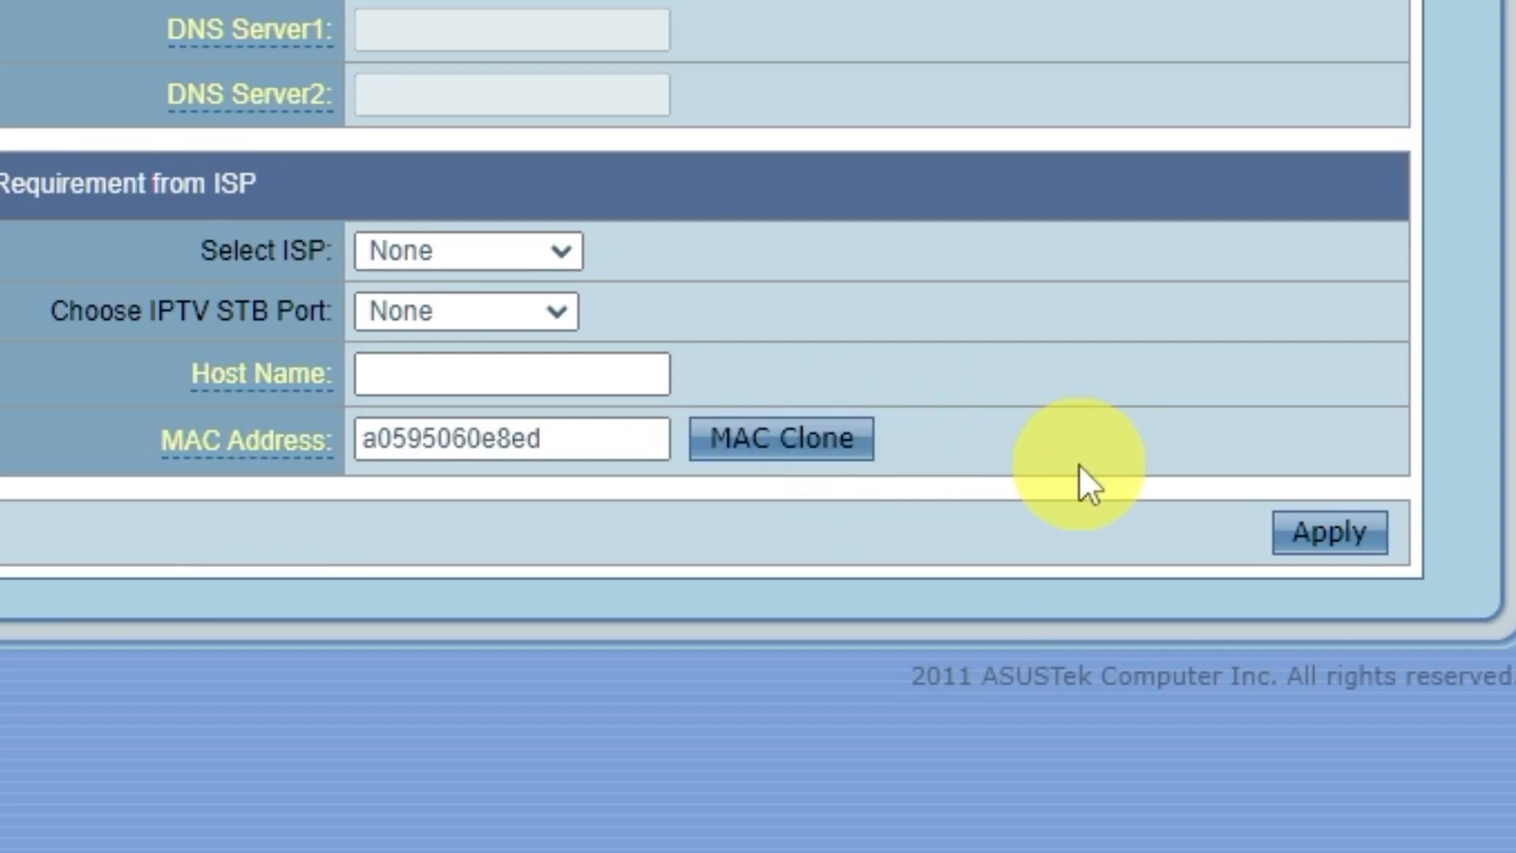
pyautogui.click(1378, 545)
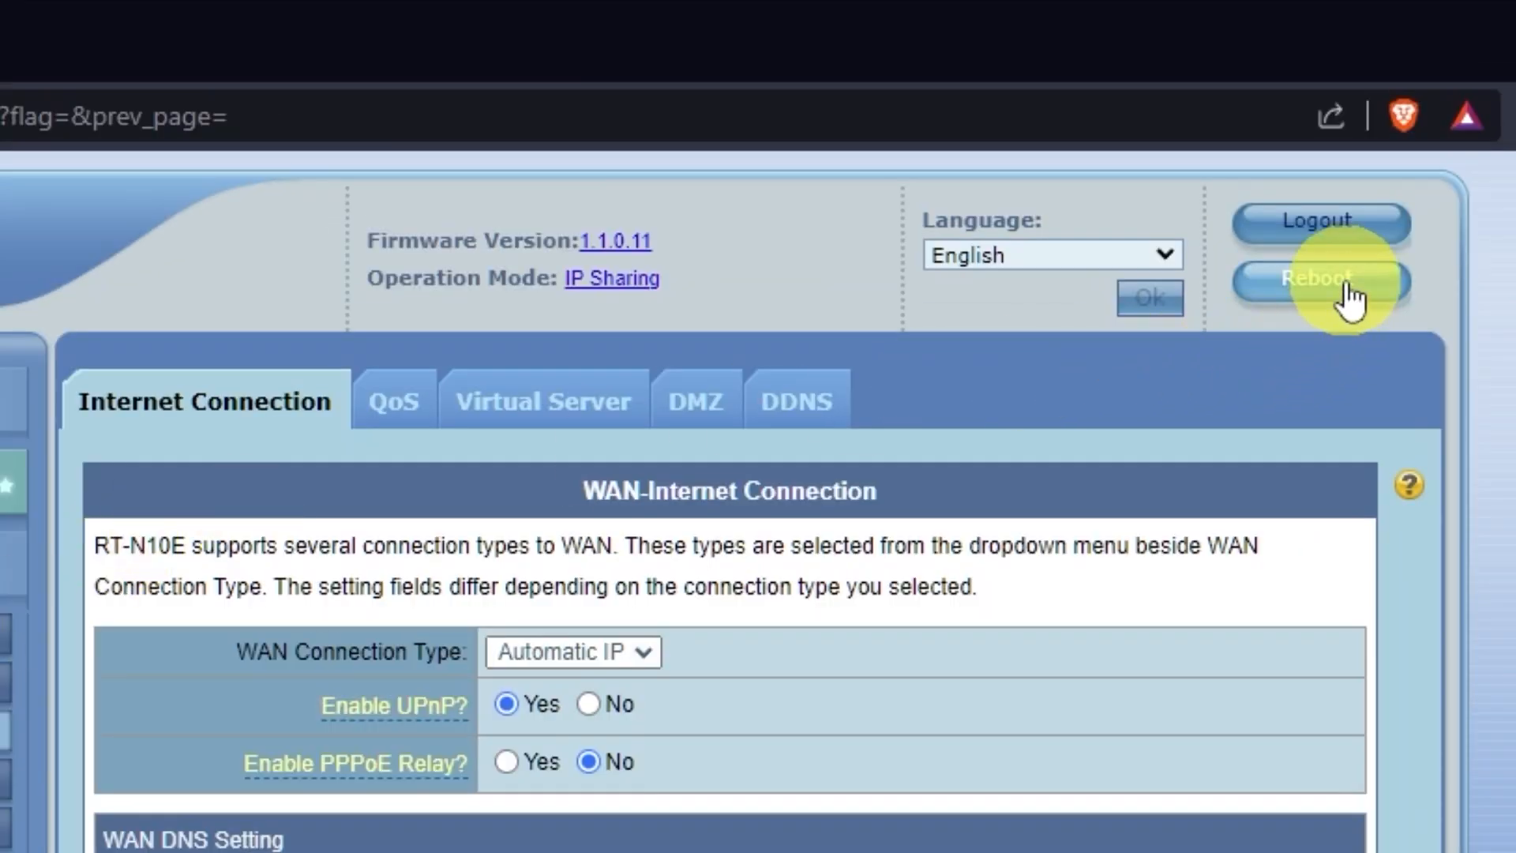
pyautogui.click(1342, 299)
# Confirm the router restart, then search 'hhh' in a new tab to test the internet
pyautogui.click(769, 363)
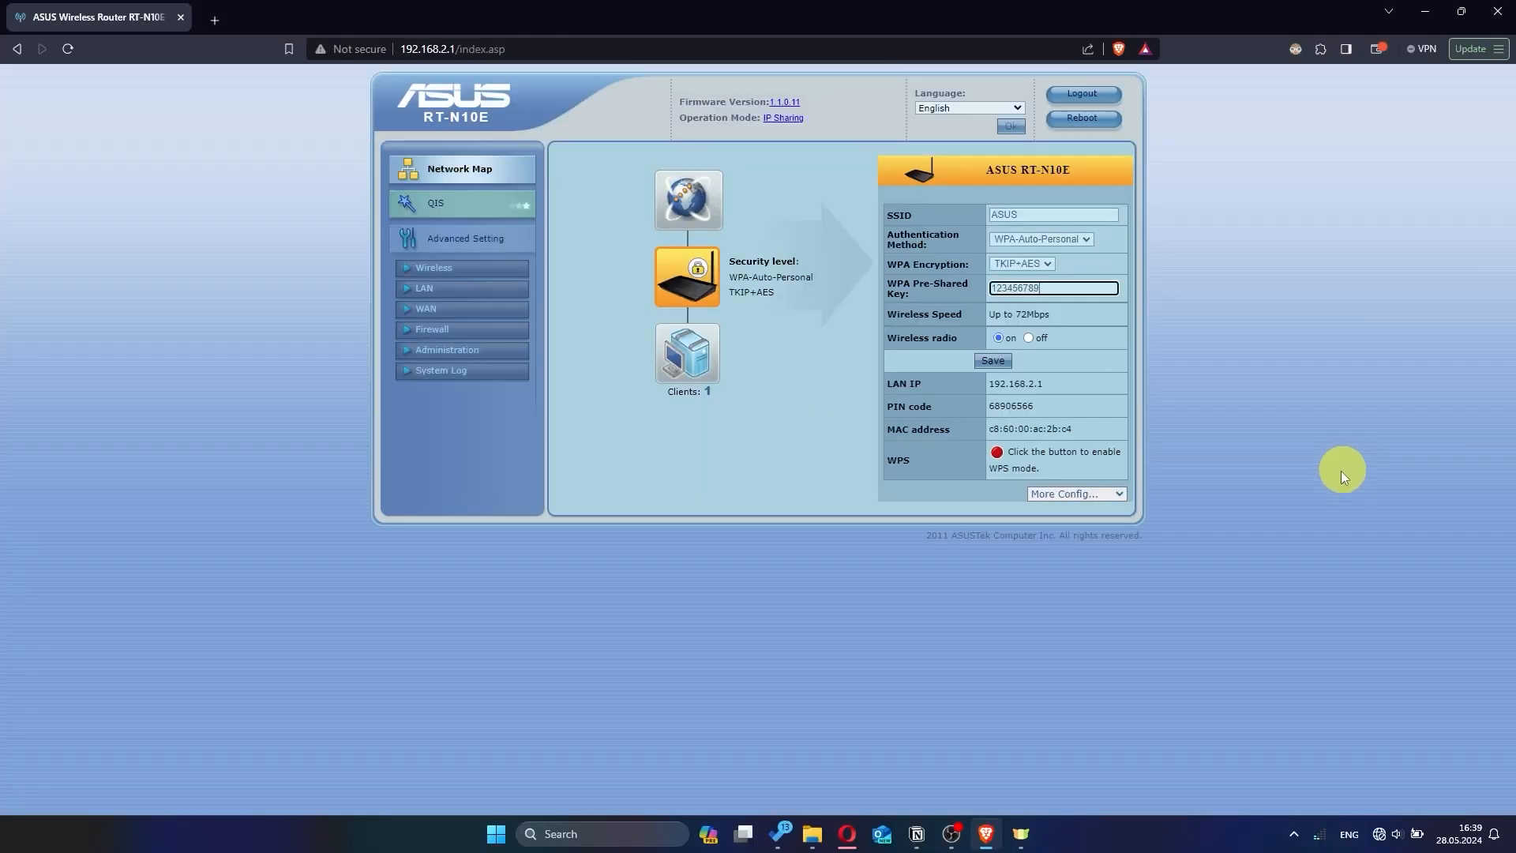
pyautogui.click(215, 21)
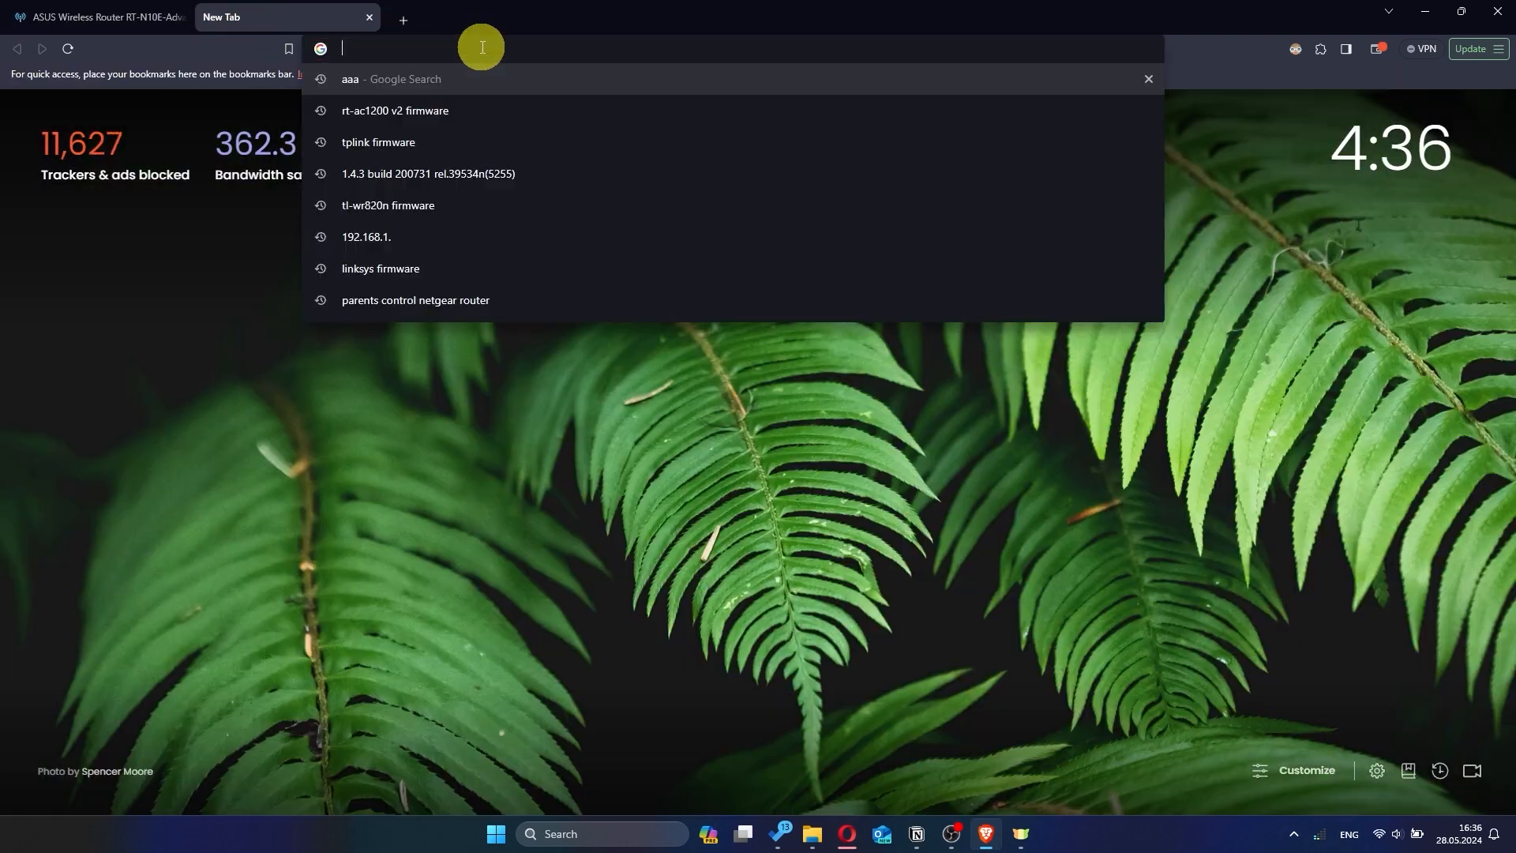
pyautogui.write('hh')
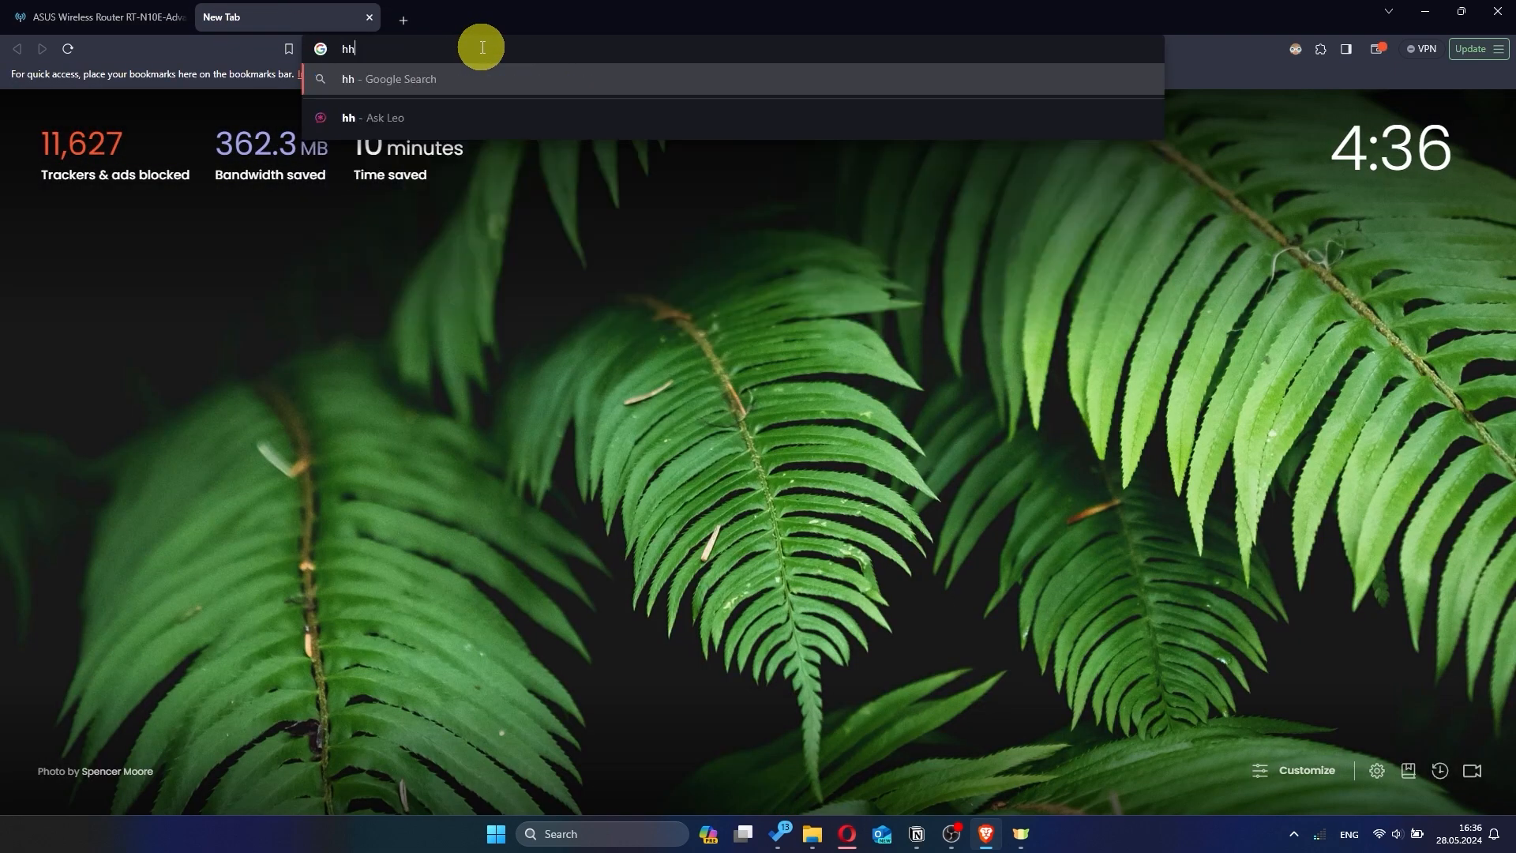
pyautogui.write('h')
pyautogui.press('Return')
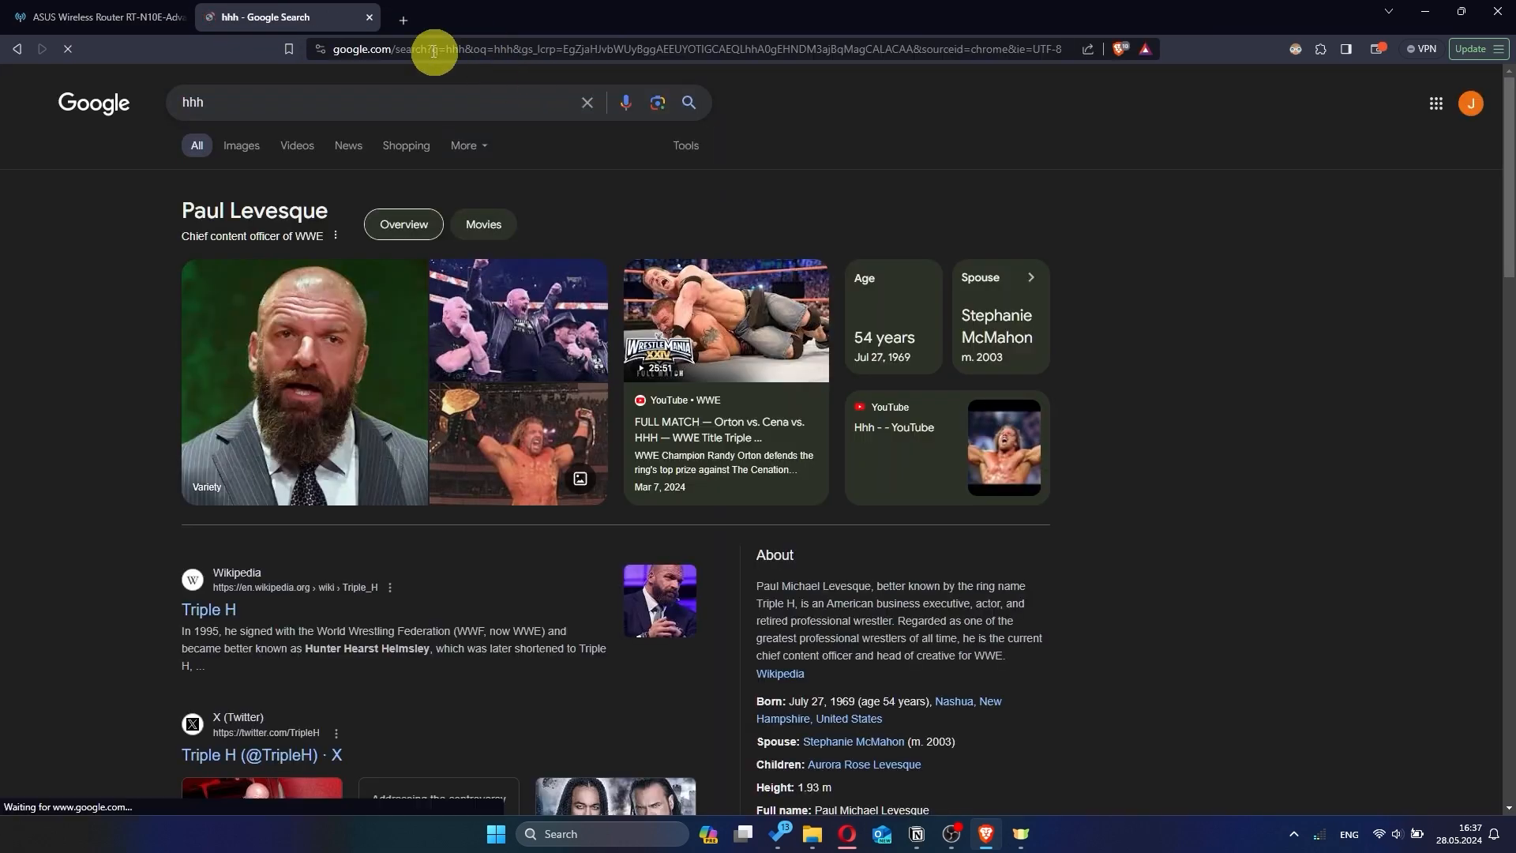